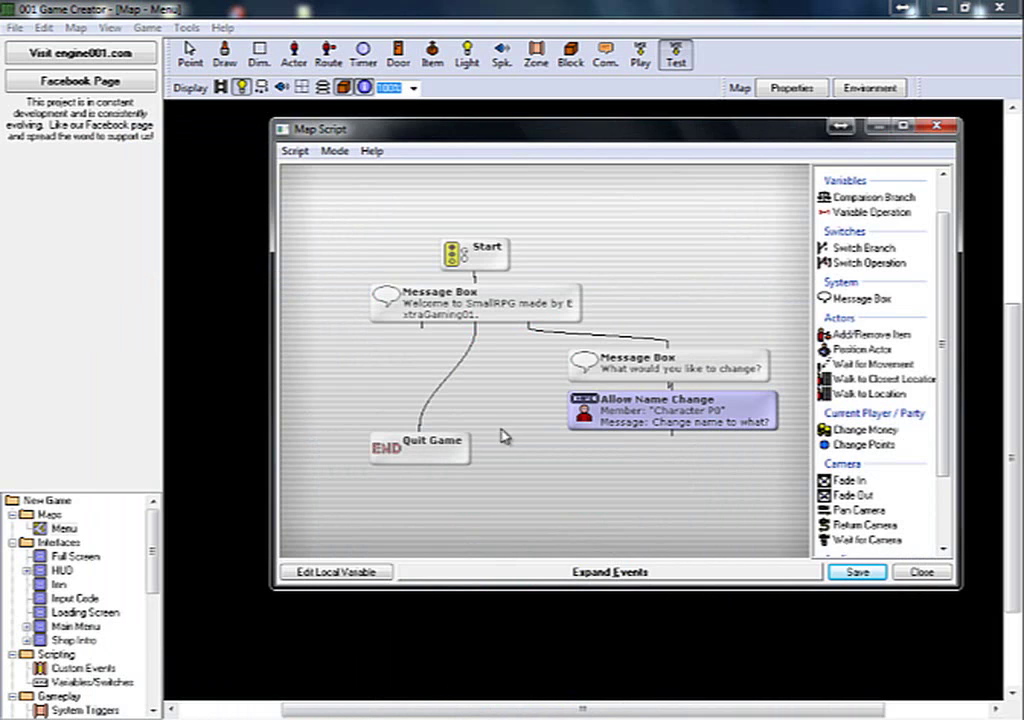
- Reposition the Quit Game node beneath the gap between the two branches and shift the Allow Name Change node further down and right
drag(600, 405, 636, 421)
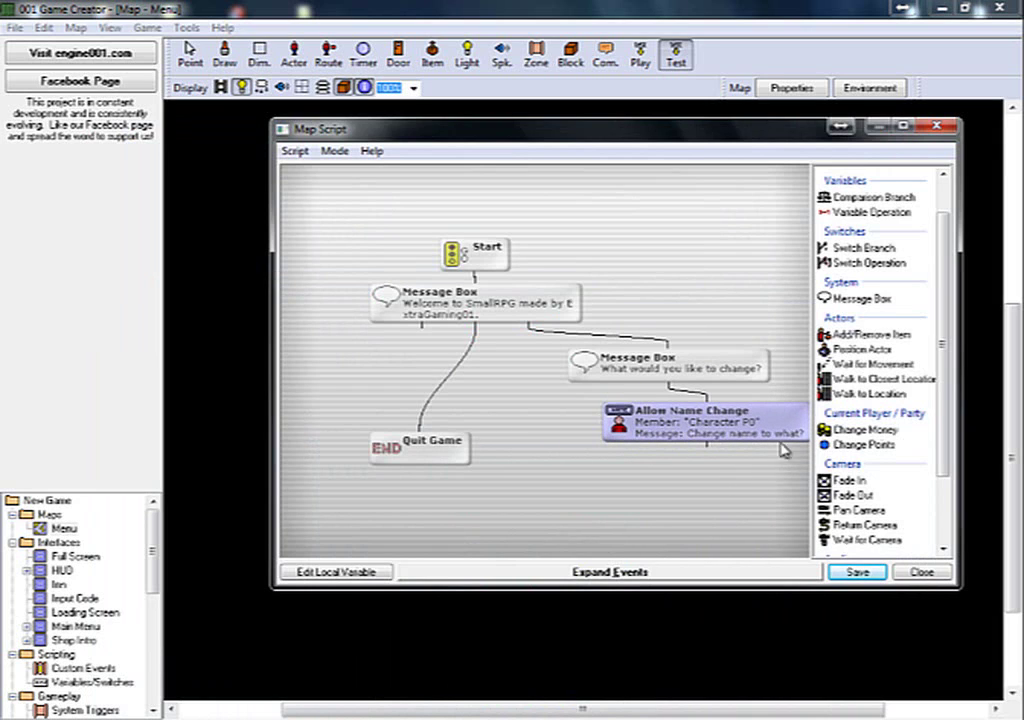
scroll(712, 511, down, 1)
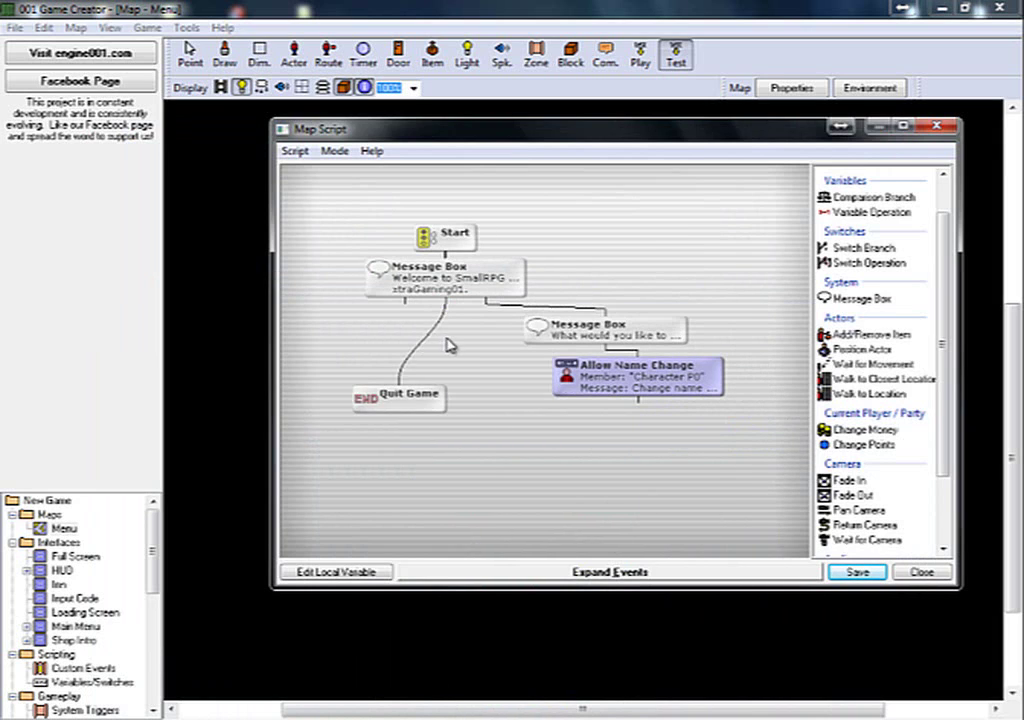
drag(448, 345, 505, 403)
click(493, 462)
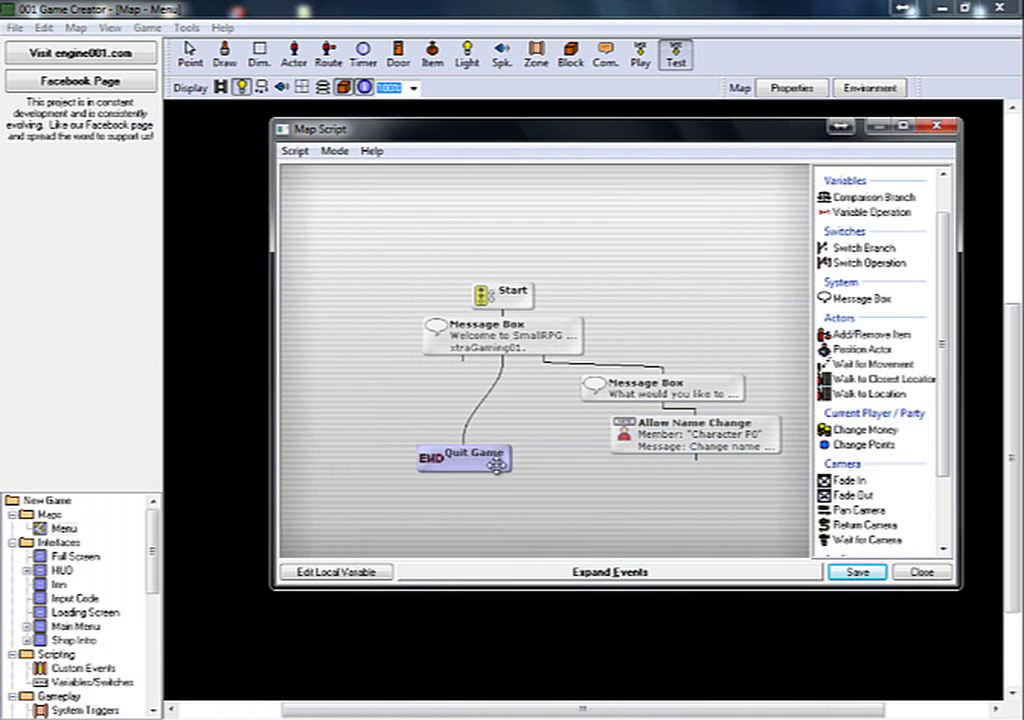
drag(495, 466, 556, 485)
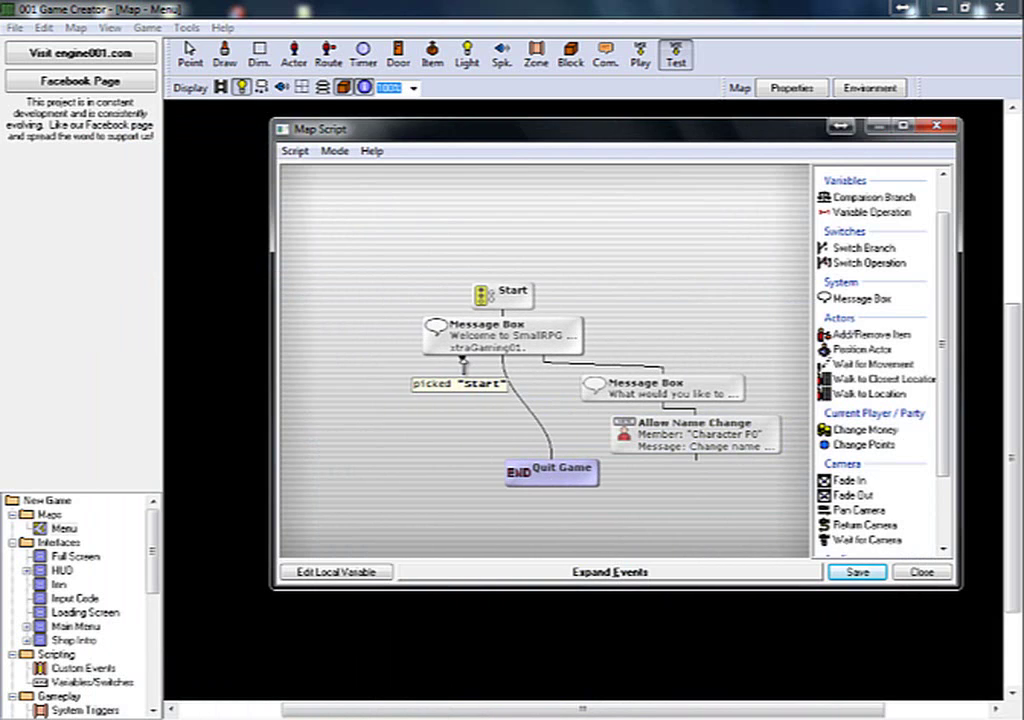
click(455, 462)
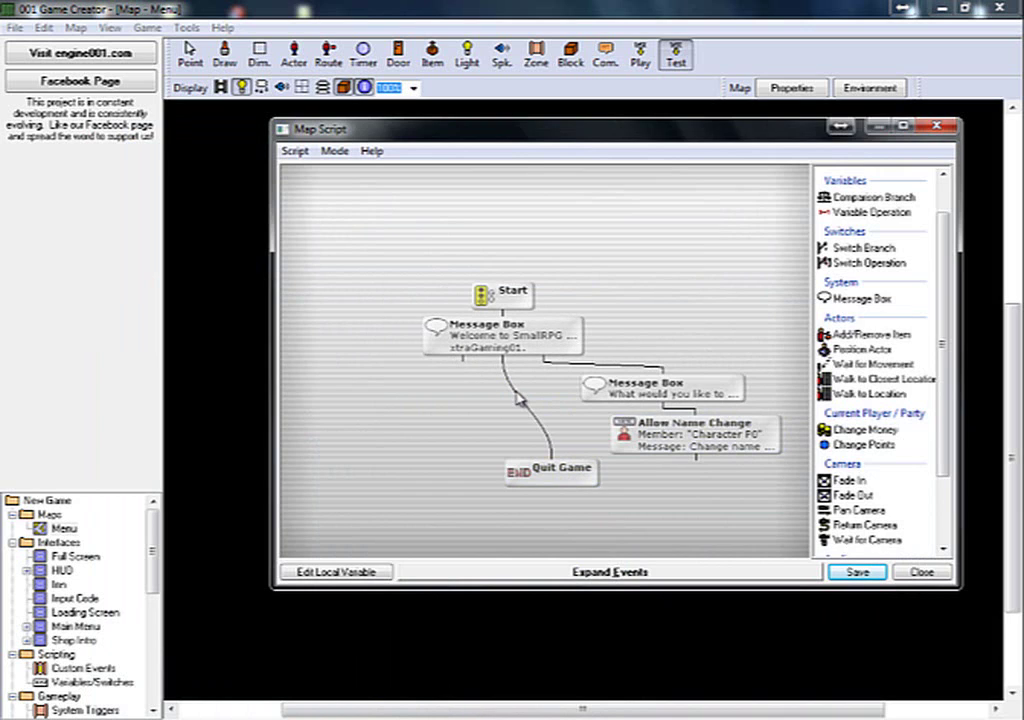
drag(518, 398, 555, 455)
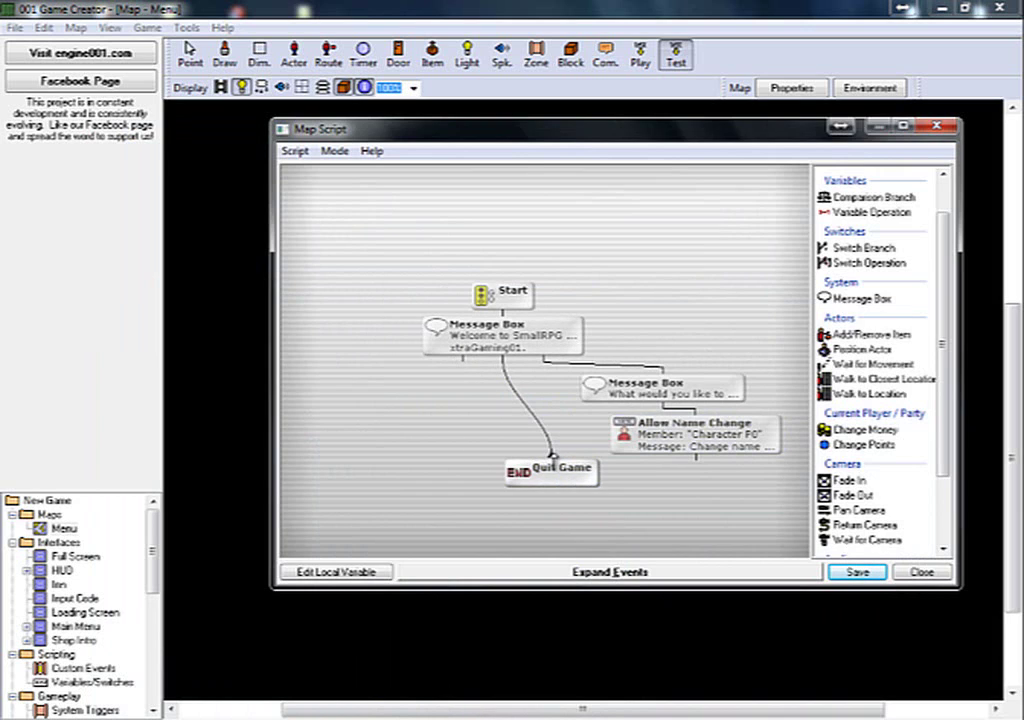
drag(645, 437, 680, 452)
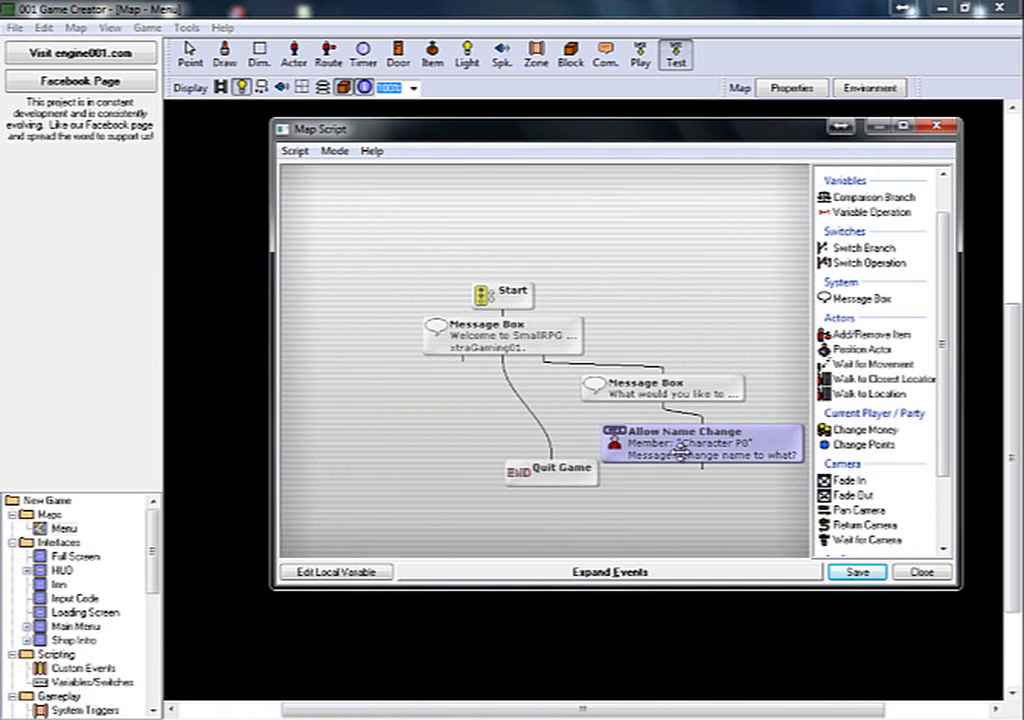
drag(571, 477, 583, 450)
click(588, 505)
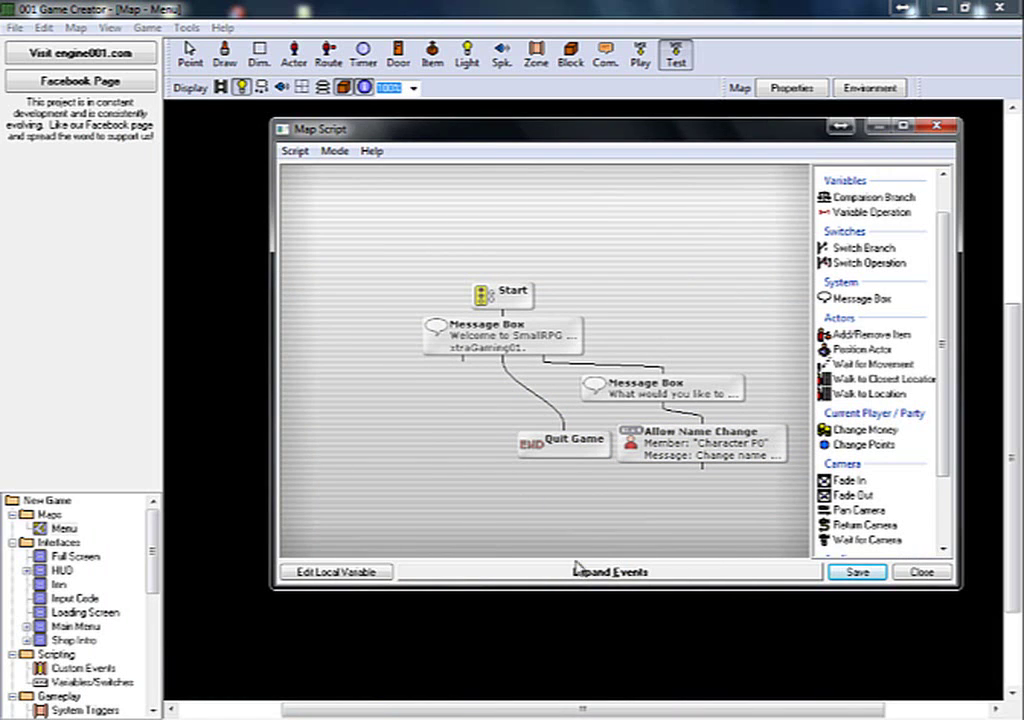
- Detach the Start node from the welcome Message Box, moving Start to the top of the script and the other nodes further down
drag(520, 342, 451, 405)
drag(560, 441, 405, 506)
drag(660, 450, 597, 527)
drag(658, 381, 565, 442)
drag(603, 515, 585, 497)
drag(433, 372, 500, 358)
drag(505, 296, 542, 186)
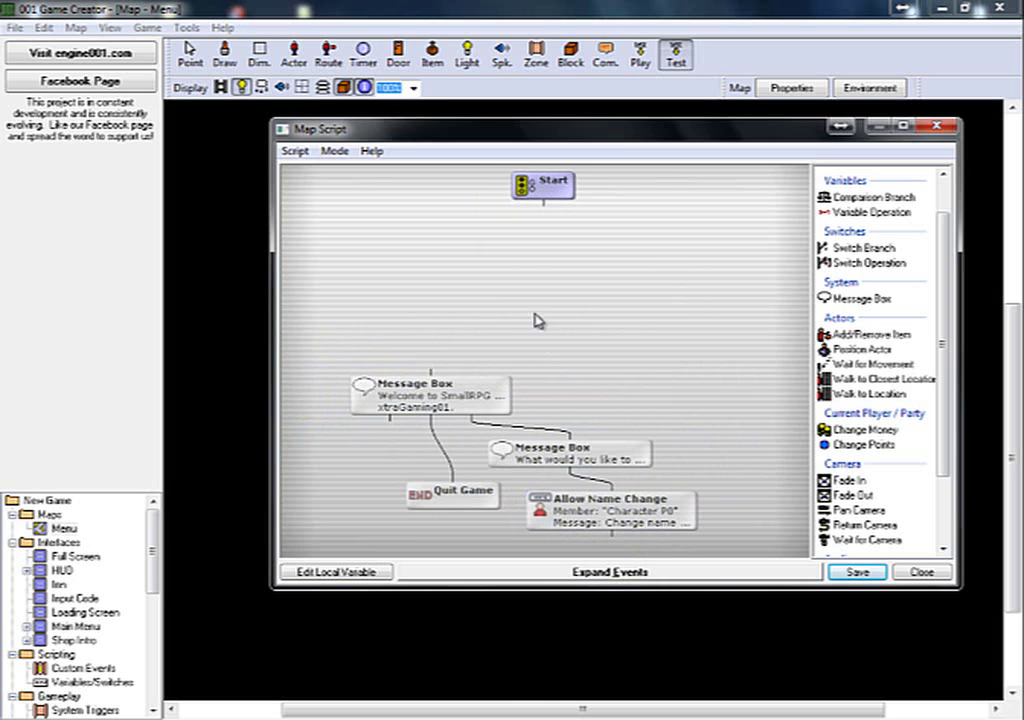
- Shift the welcome Message Box slightly left and review its message and choices without editing them
drag(486, 412, 441, 418)
double_click(441, 418)
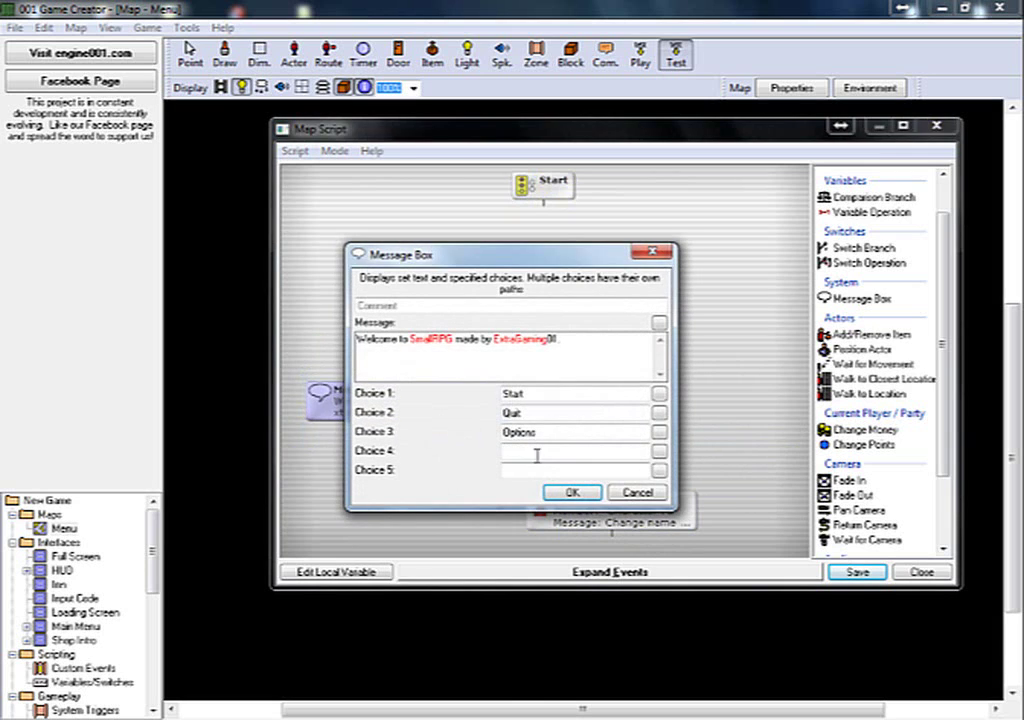
click(622, 495)
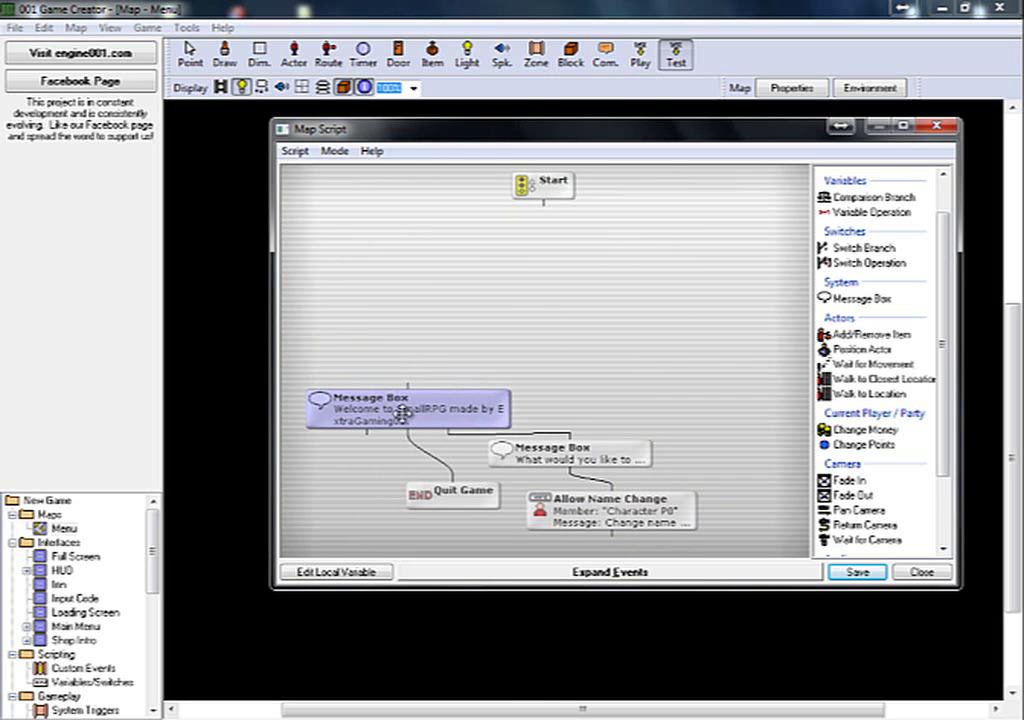
- Try linking the Start node directly to the "What would you like to change?" Message Box, and undo the link
click(567, 381)
click(570, 442)
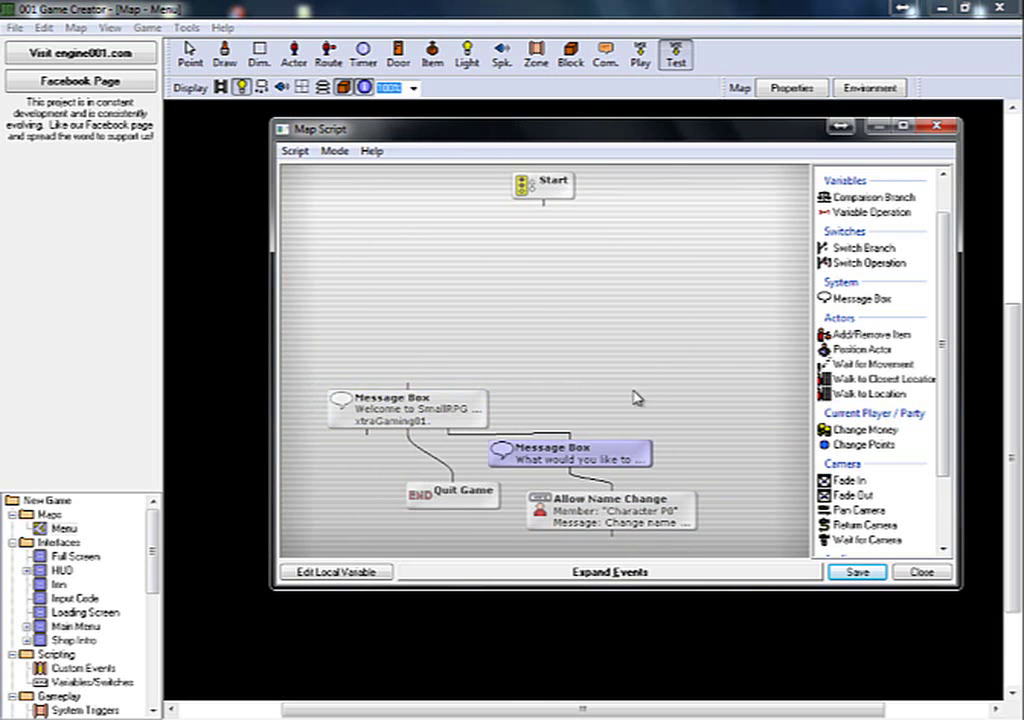
drag(569, 437, 567, 359)
drag(571, 435, 544, 192)
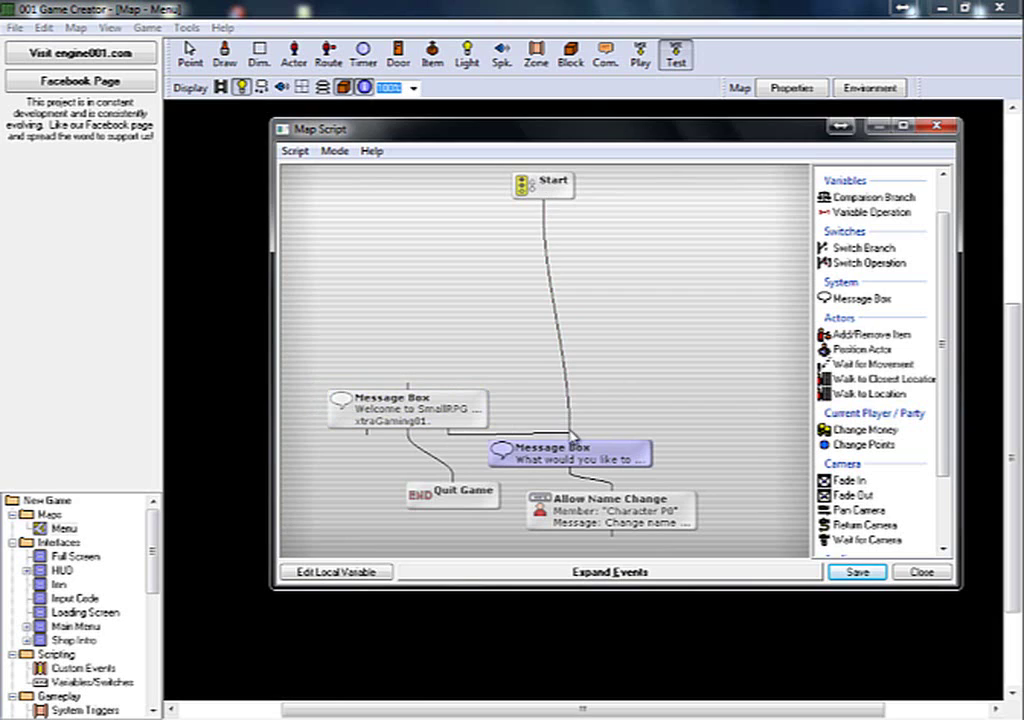
key(ctrl+z)
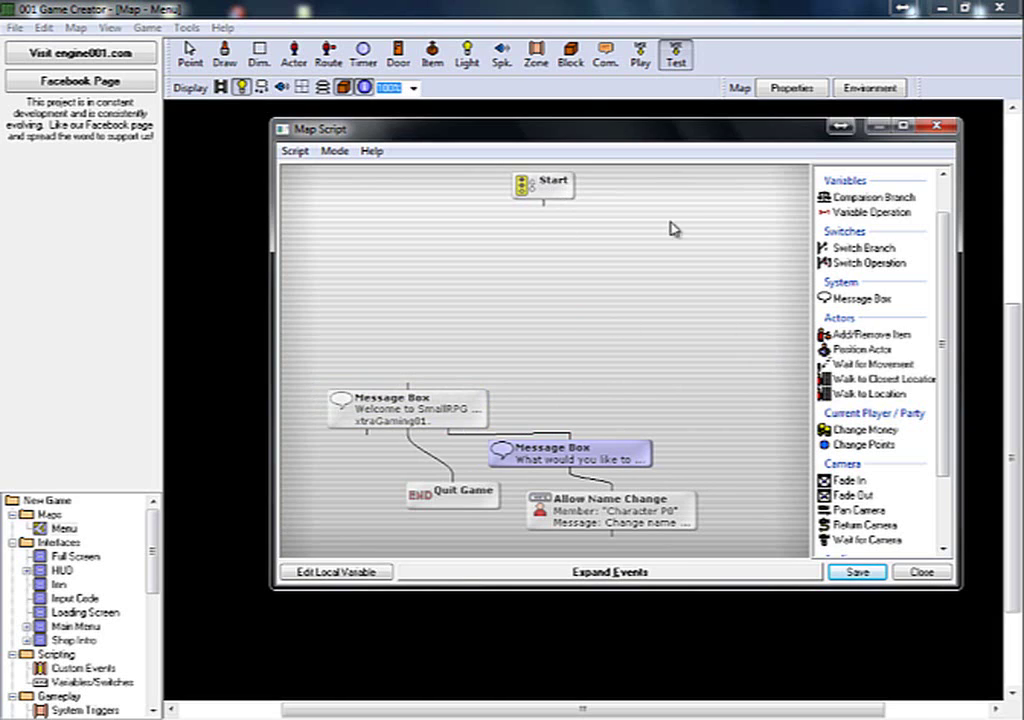
- Insert a Change Invisibility event from the Actors category after the Start node
click(543, 183)
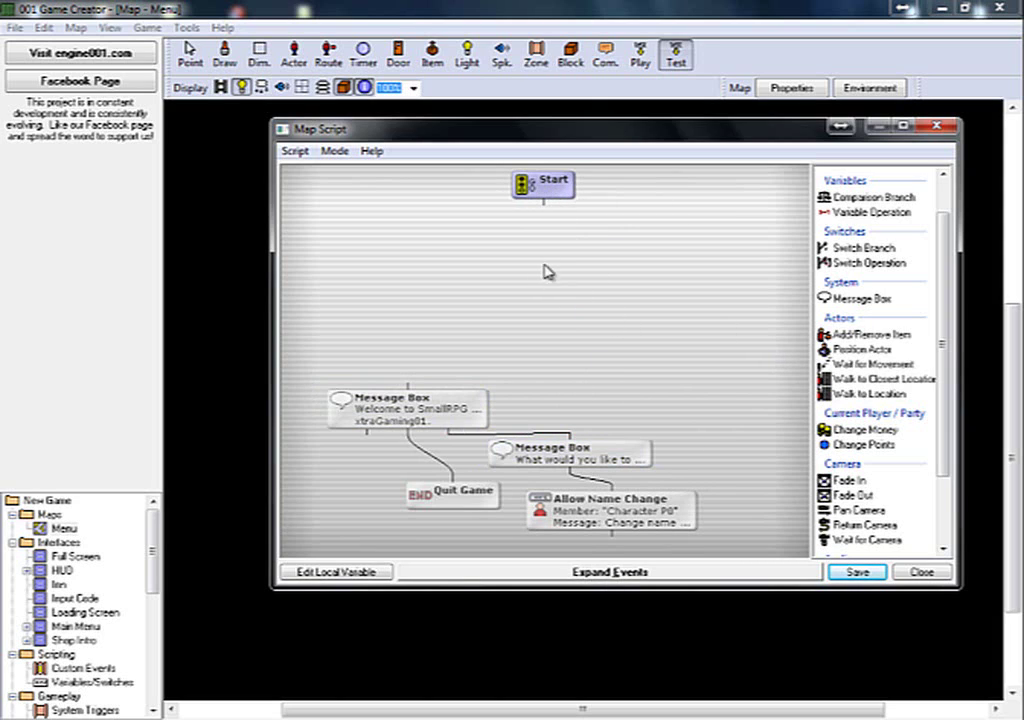
click(648, 574)
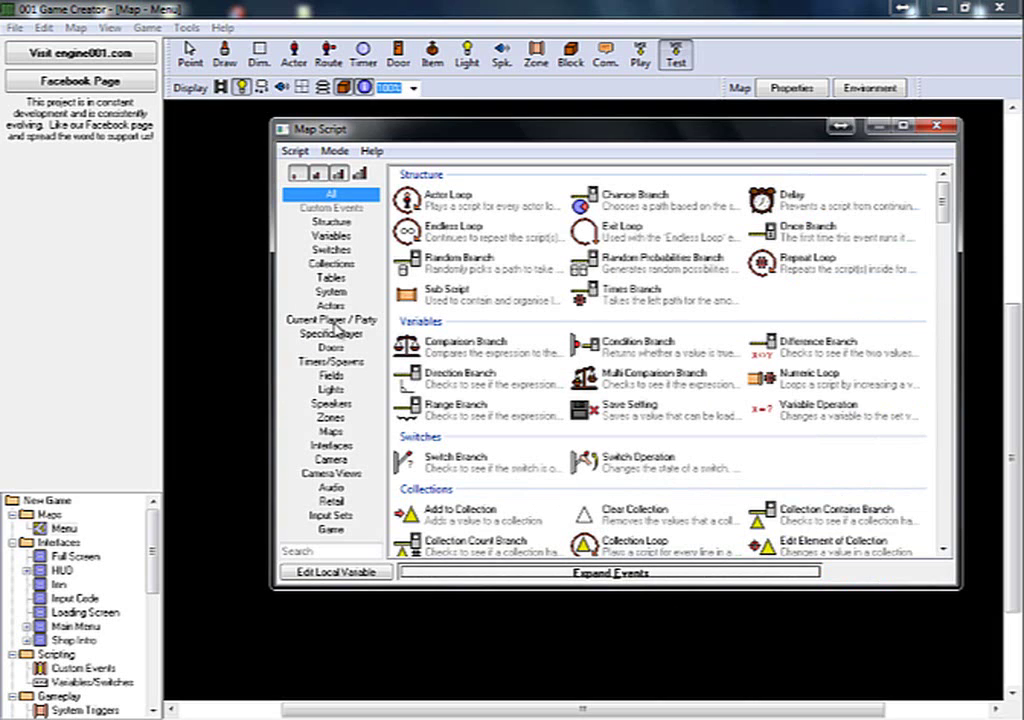
click(333, 320)
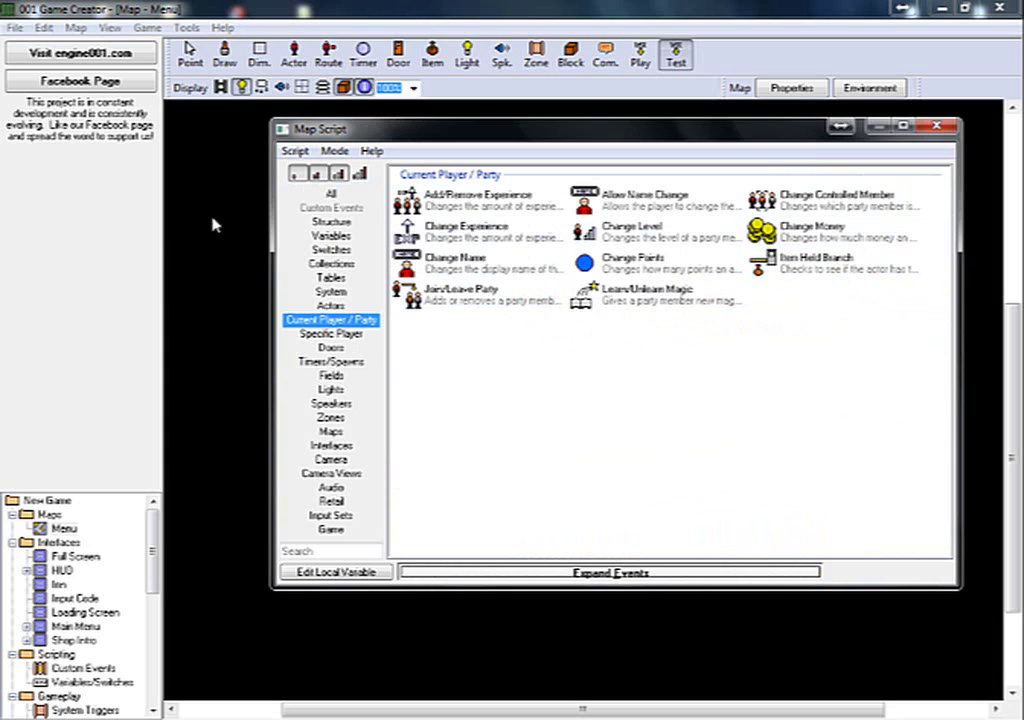
click(331, 305)
scroll(439, 290, down, 2)
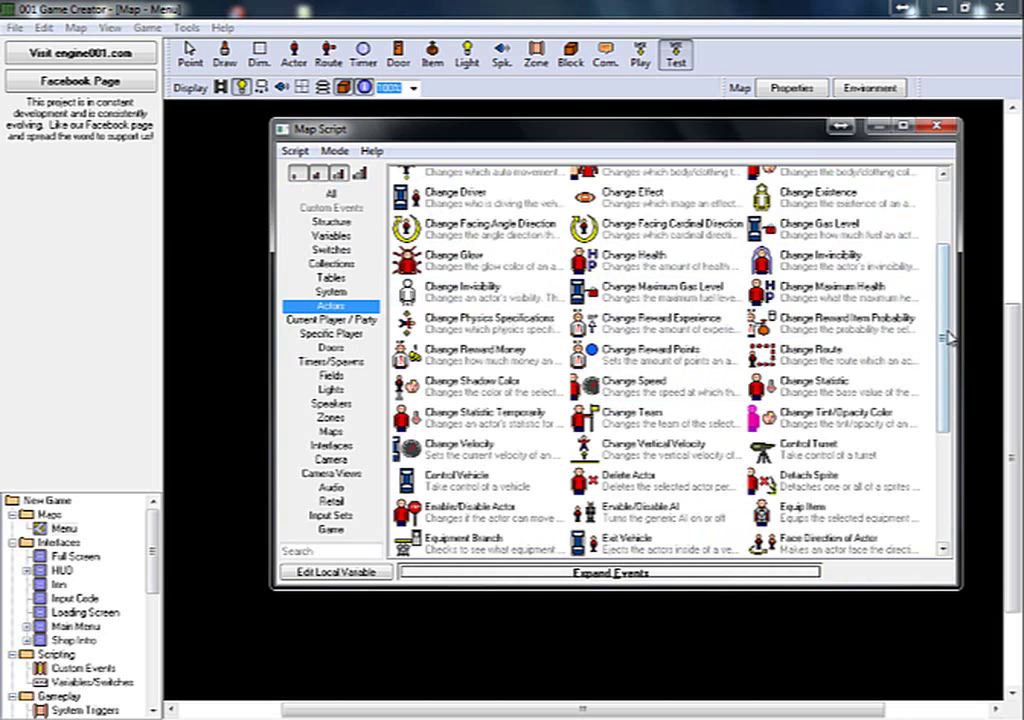
drag(946, 340, 948, 293)
double_click(462, 342)
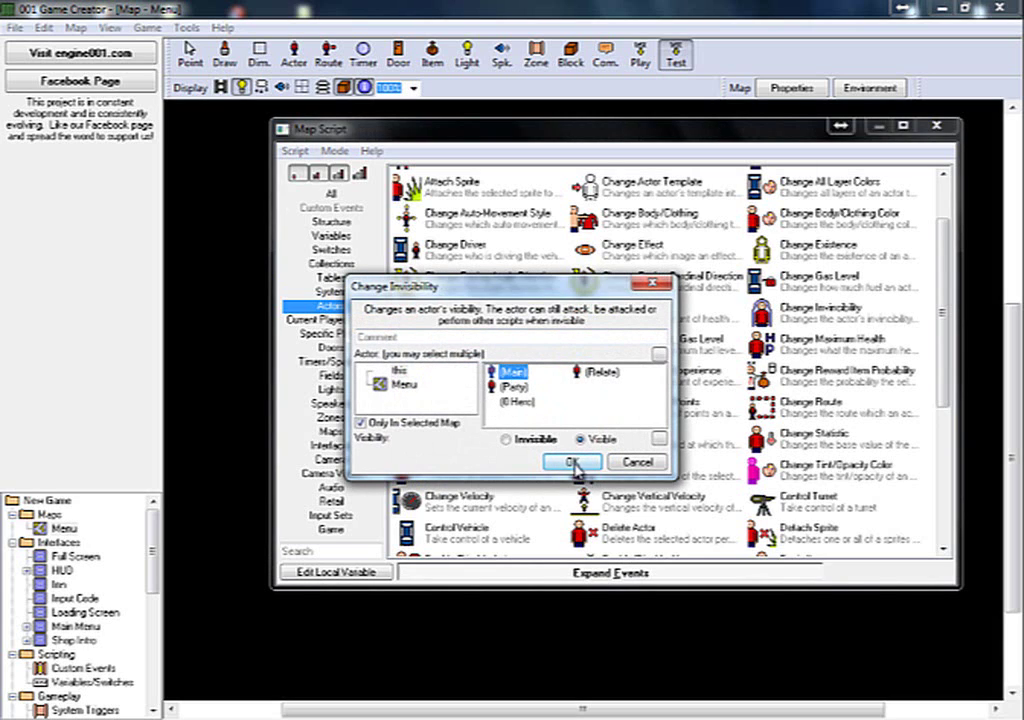
- Configure the Change Invisibility event to make the (Main) actor Invisible
click(516, 439)
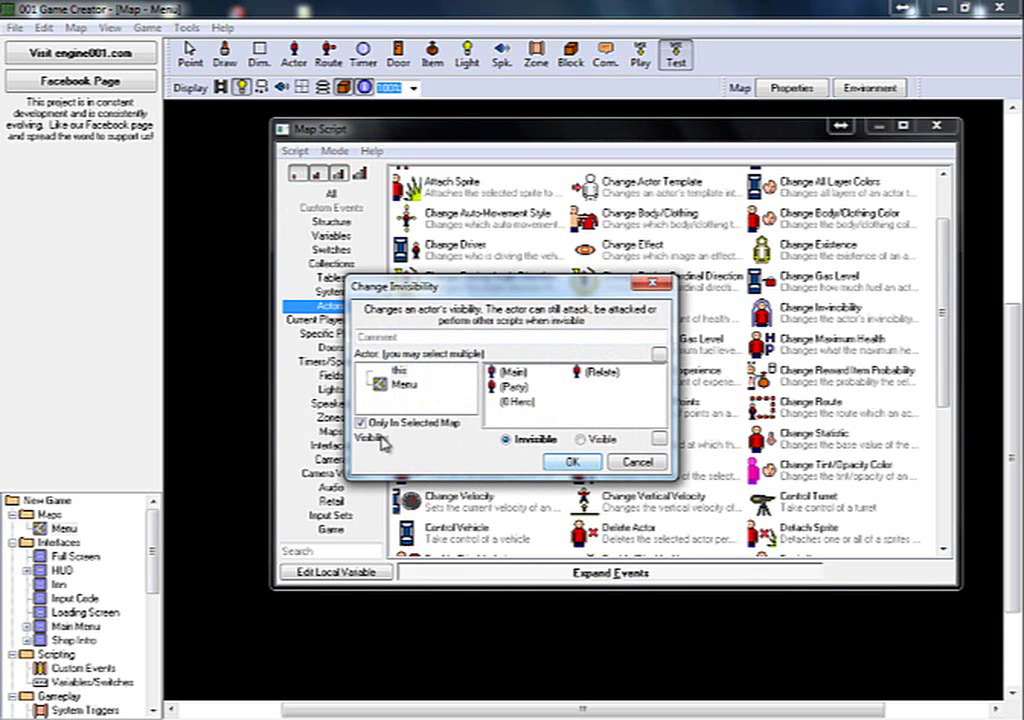
click(400, 387)
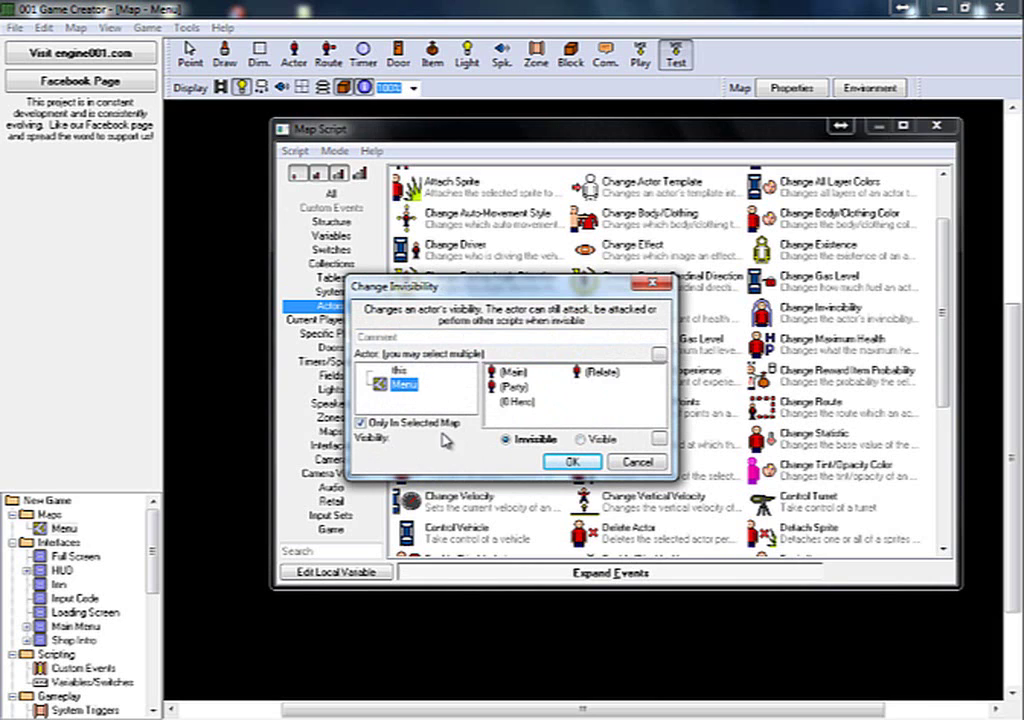
click(572, 465)
click(645, 428)
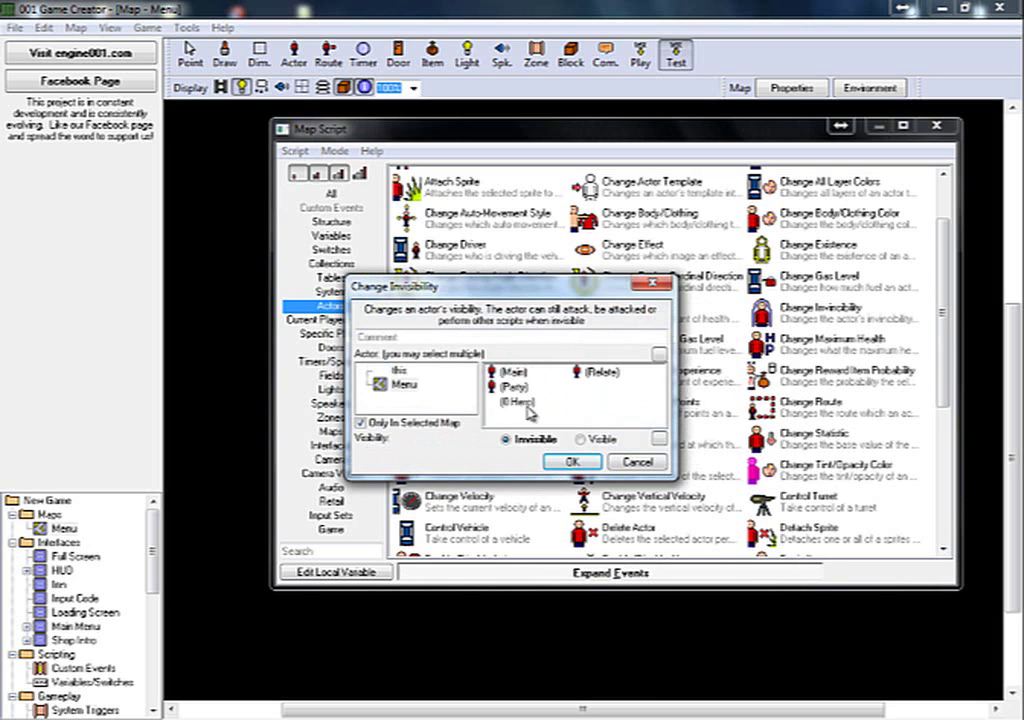
click(512, 373)
click(580, 463)
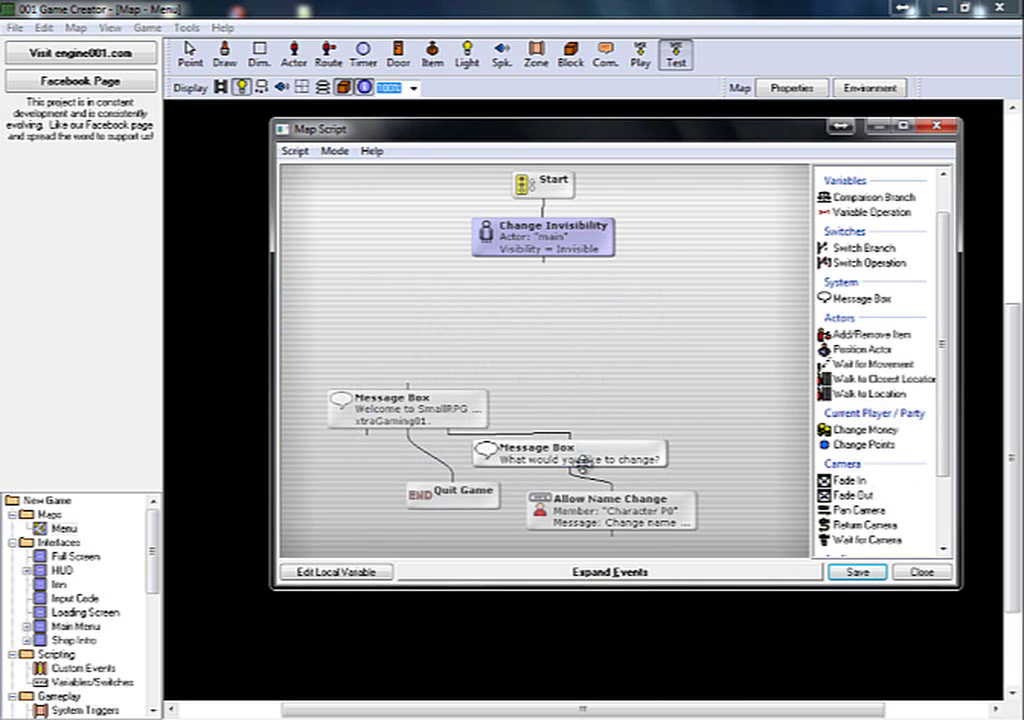
- Reselect (Main) as the actor in the Change Invisibility event's settings, and nudge the node closer to Start
double_click(545, 238)
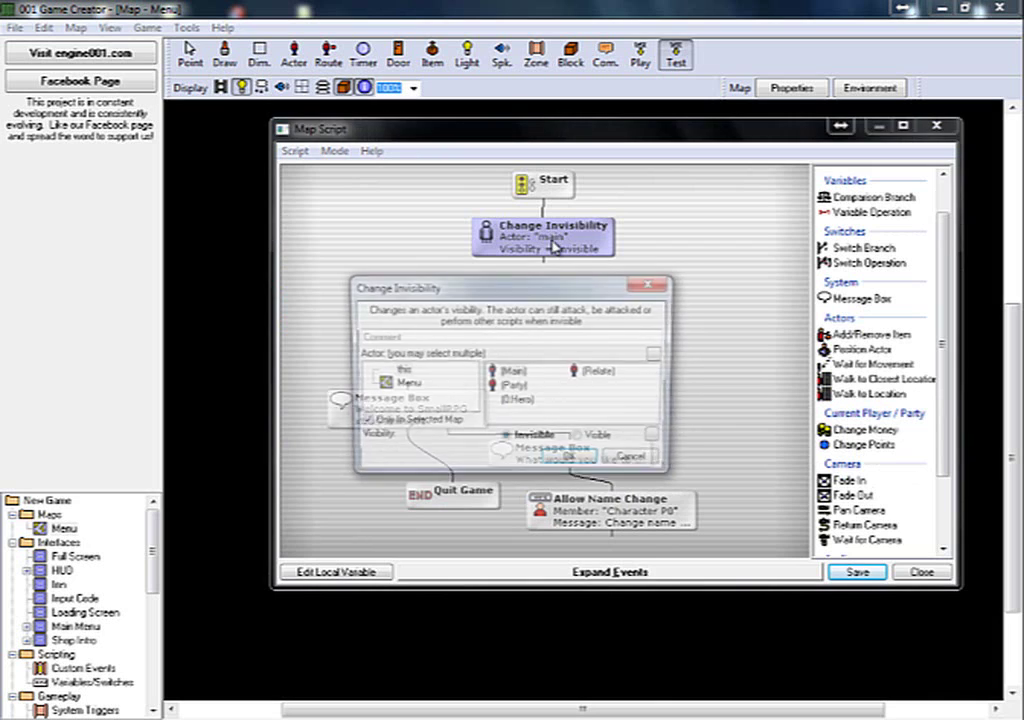
click(405, 384)
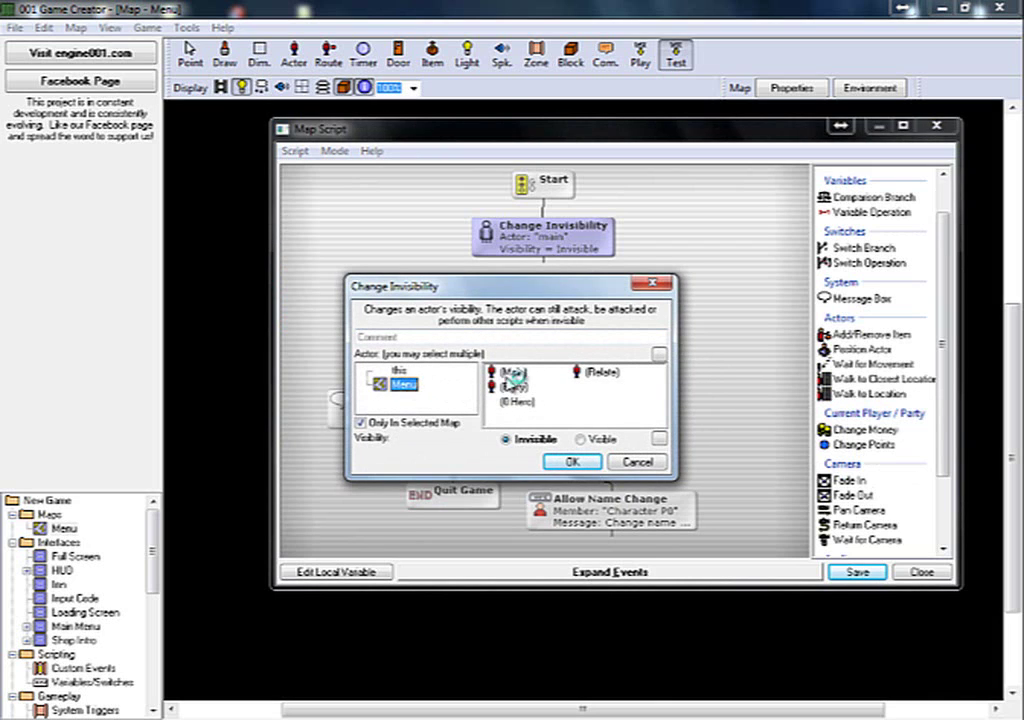
click(512, 372)
click(405, 385)
click(397, 426)
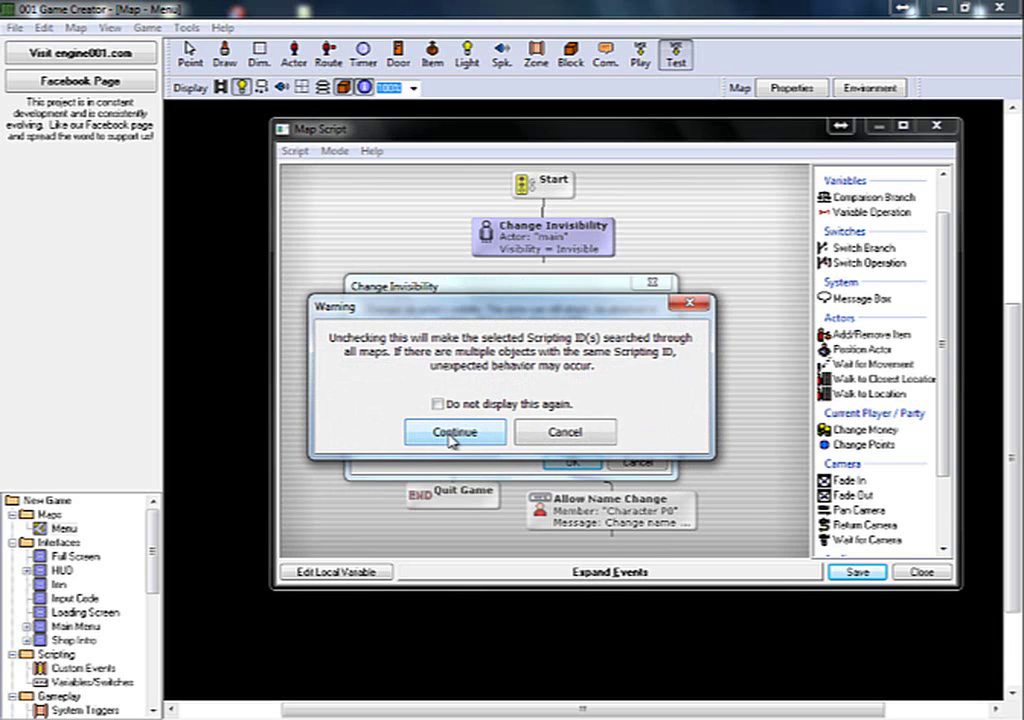
click(452, 434)
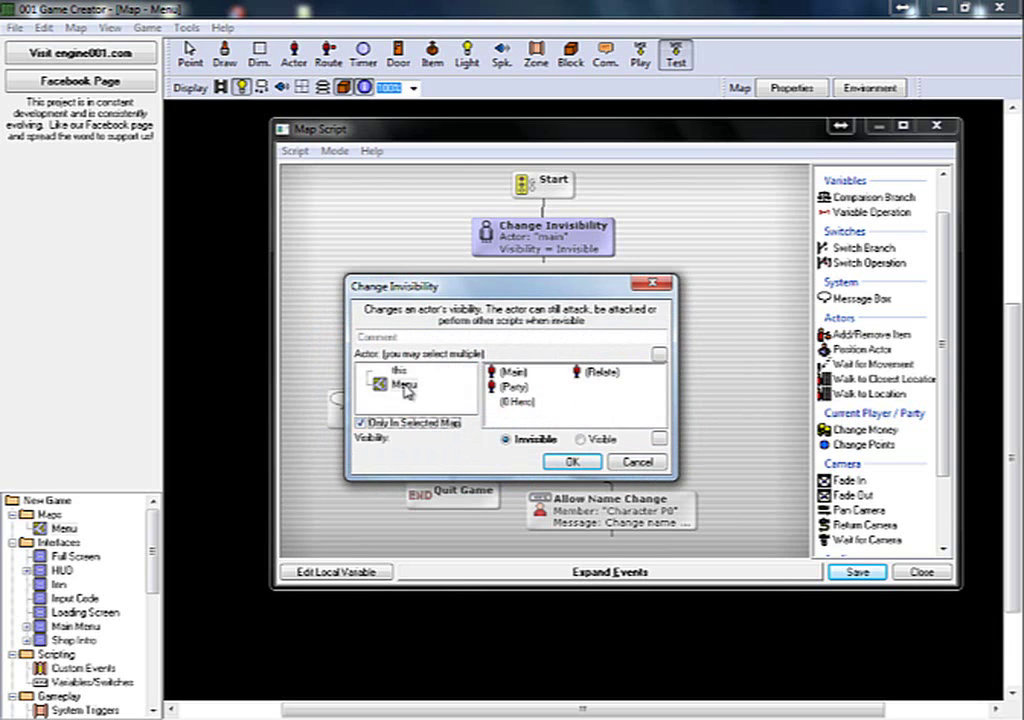
click(405, 386)
click(505, 373)
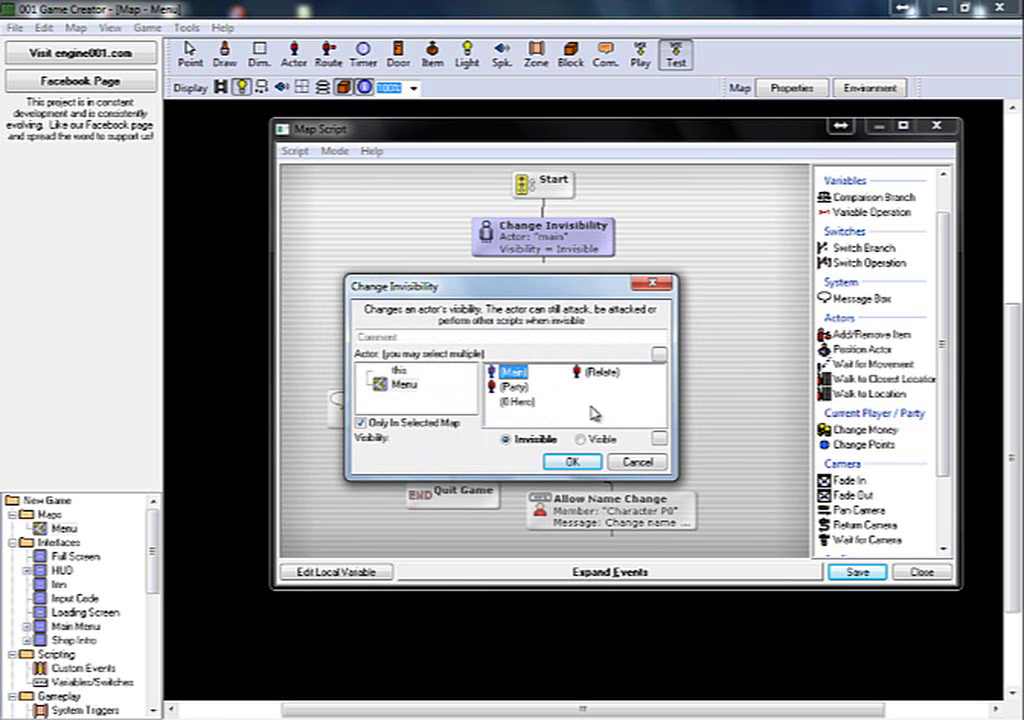
click(573, 464)
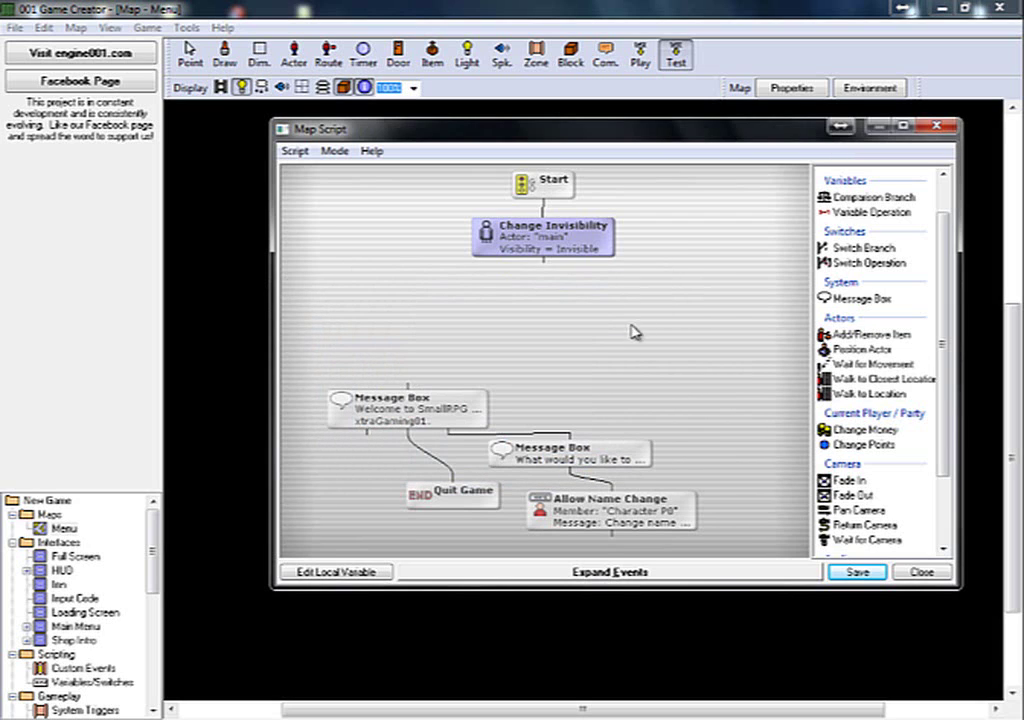
mouse_move(549, 247)
mouse_down()
mouse_move(557, 238)
mouse_move(549, 242)
mouse_up()
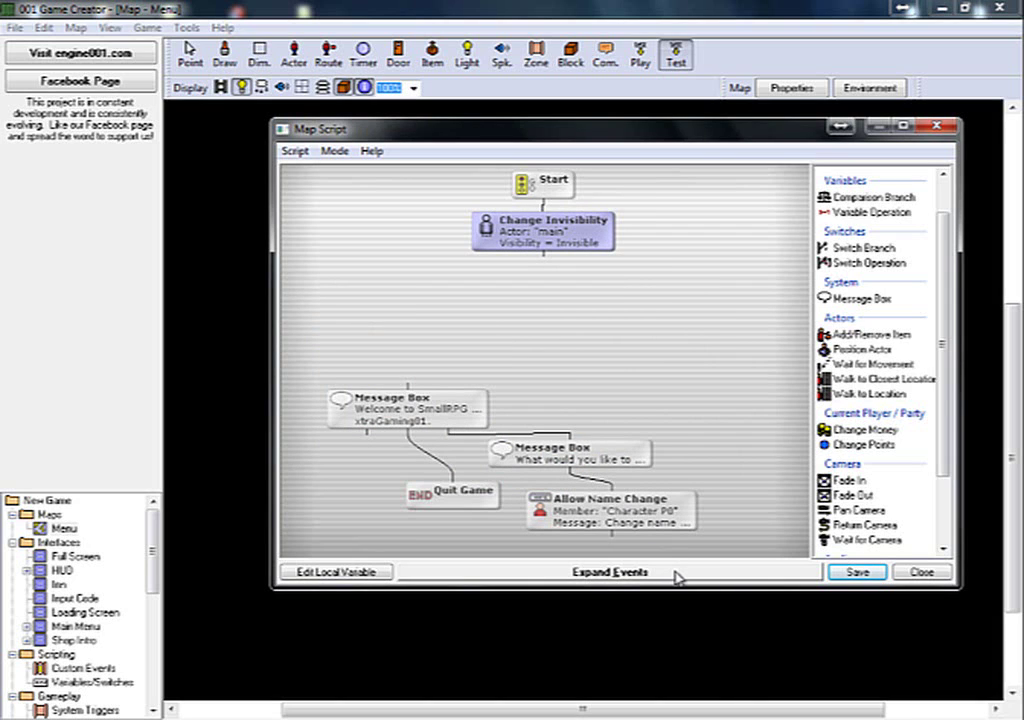
- Insert a Change Reward Money event from the Actors category after the Change Invisibility node
click(624, 572)
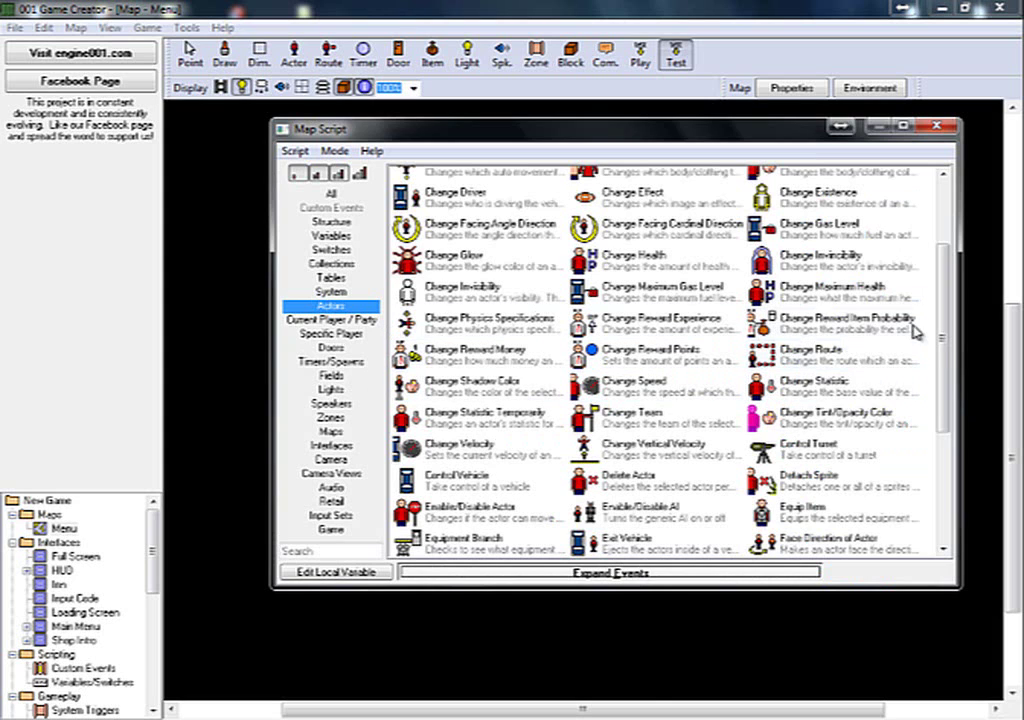
drag(942, 338, 955, 270)
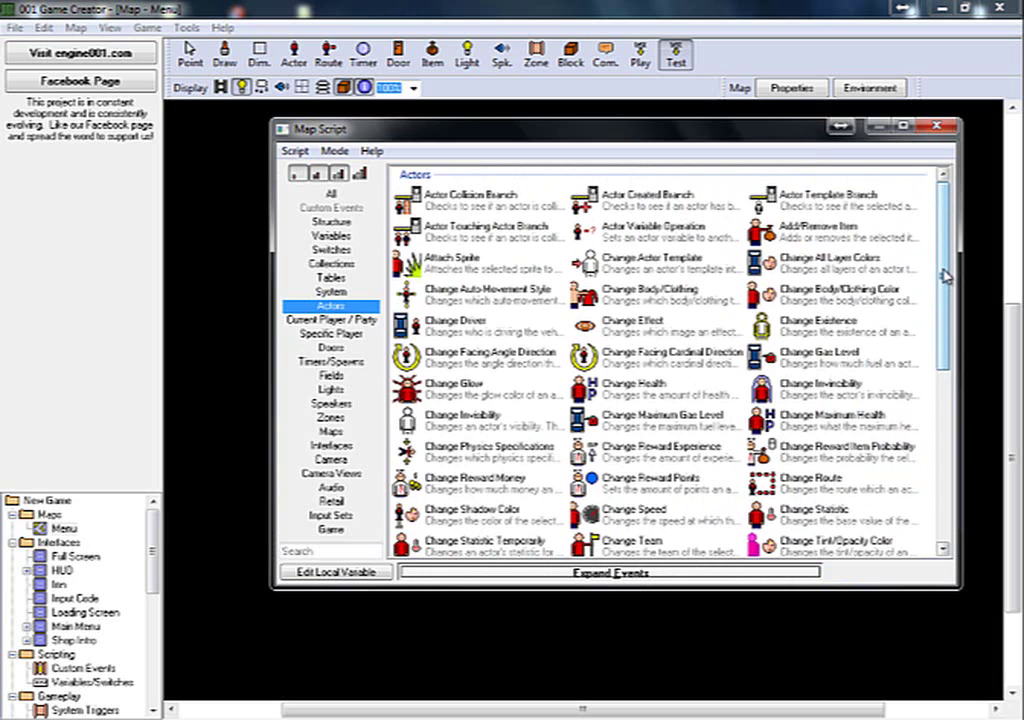
drag(944, 290, 944, 306)
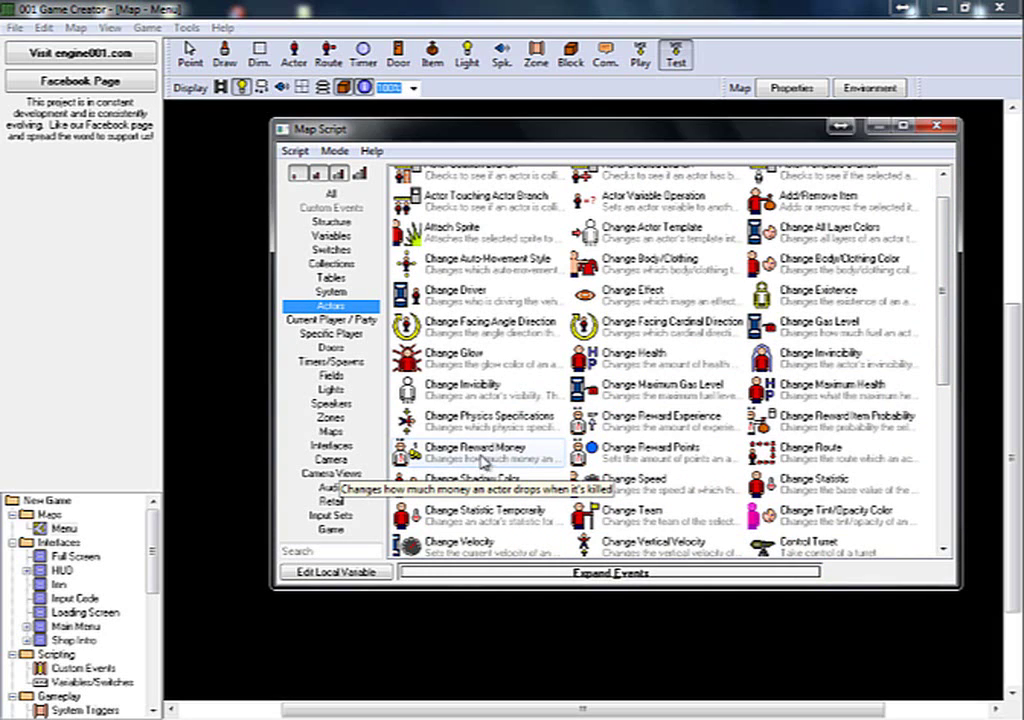
click(457, 455)
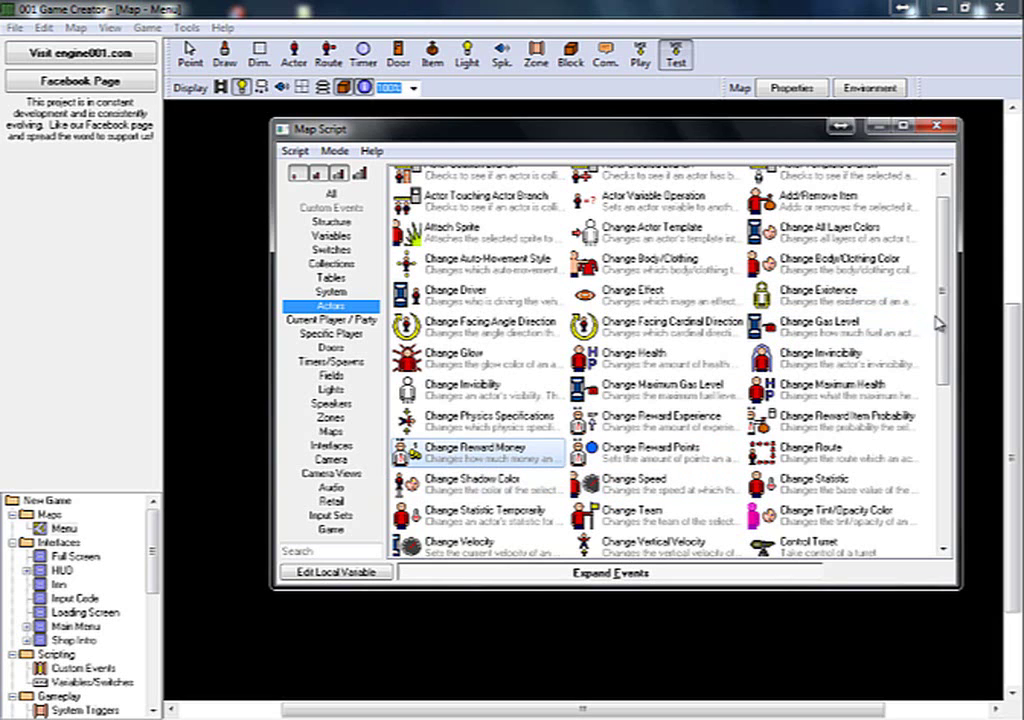
drag(948, 318, 962, 486)
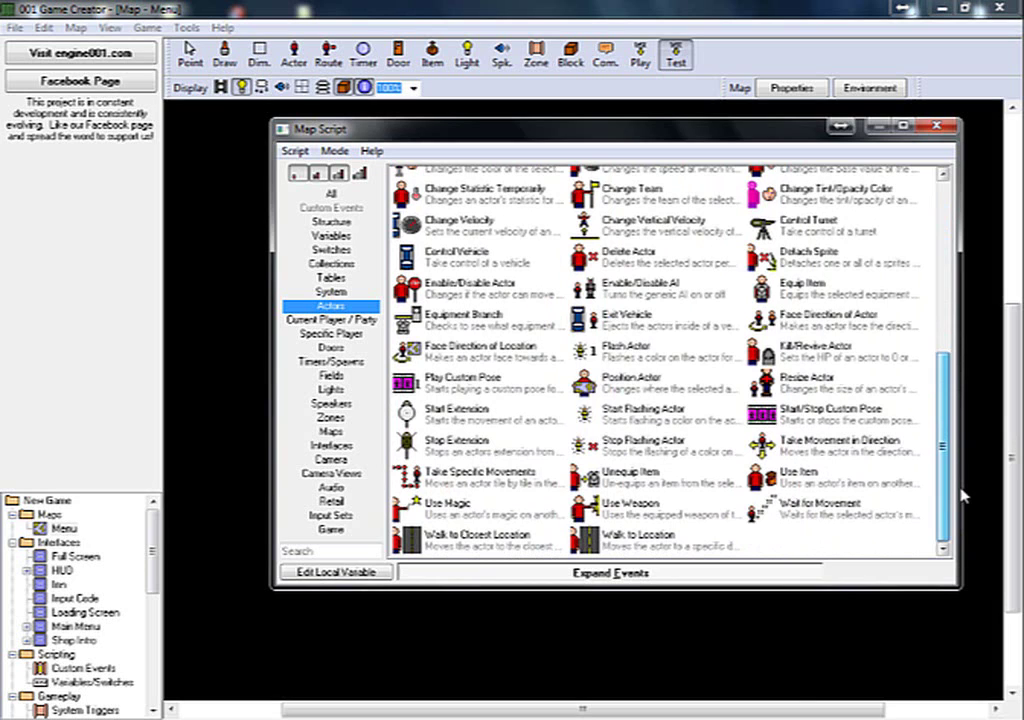
scroll(480, 320, up, 2)
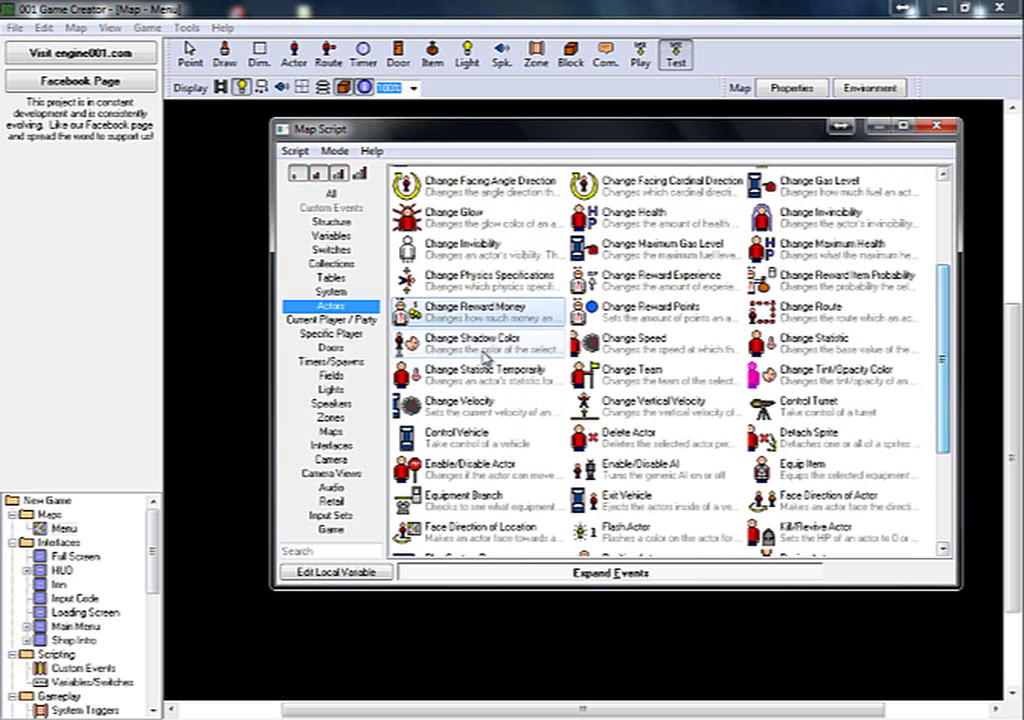
double_click(474, 318)
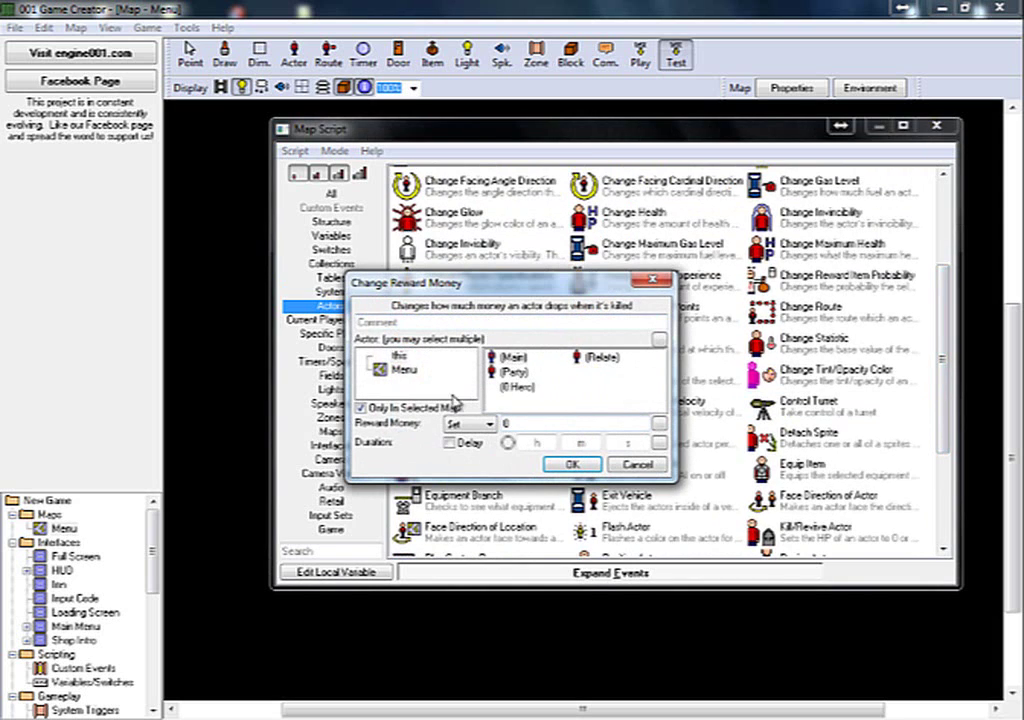
- Configure the Change Reward Money event for the (Main) actor with Reward Money set to 0, limited to the selected map
click(512, 358)
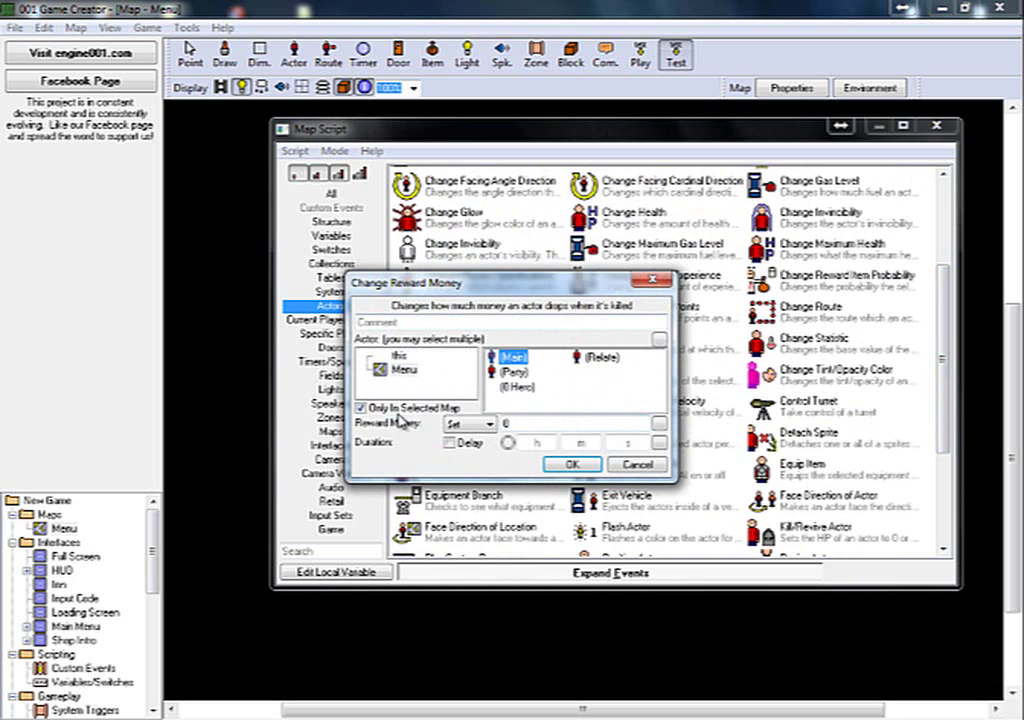
click(398, 411)
click(462, 427)
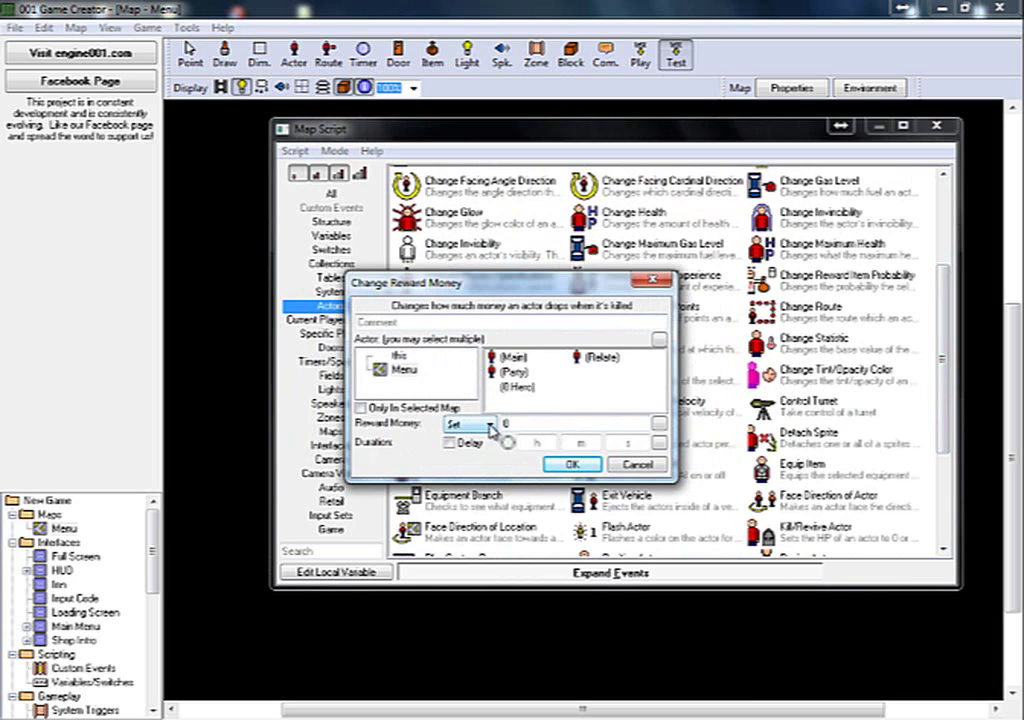
click(404, 369)
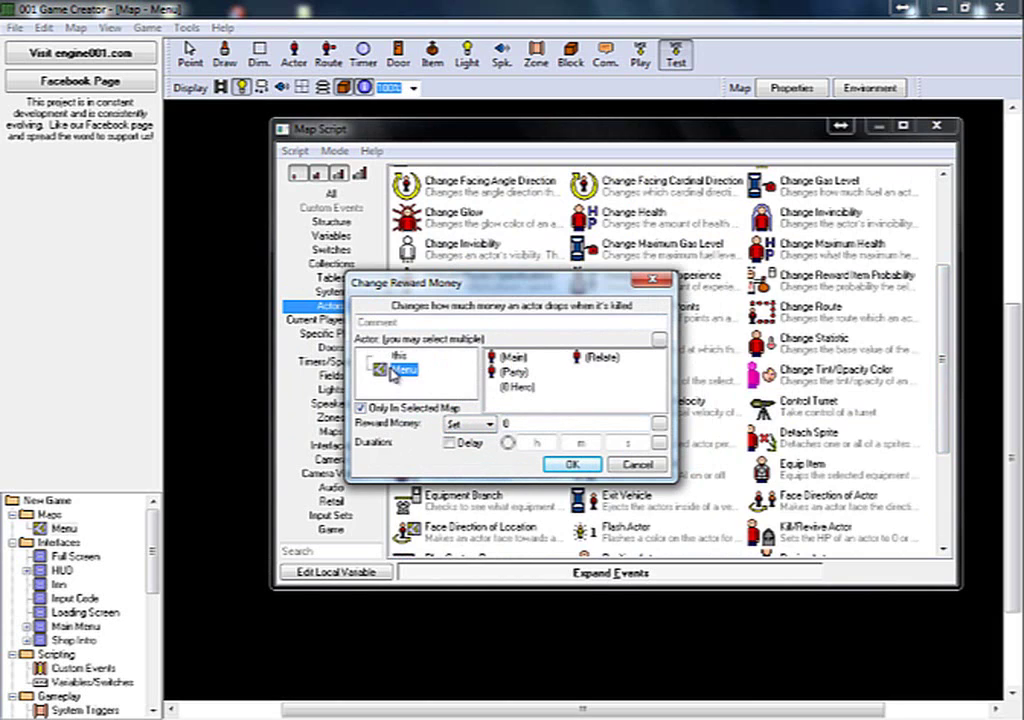
click(513, 357)
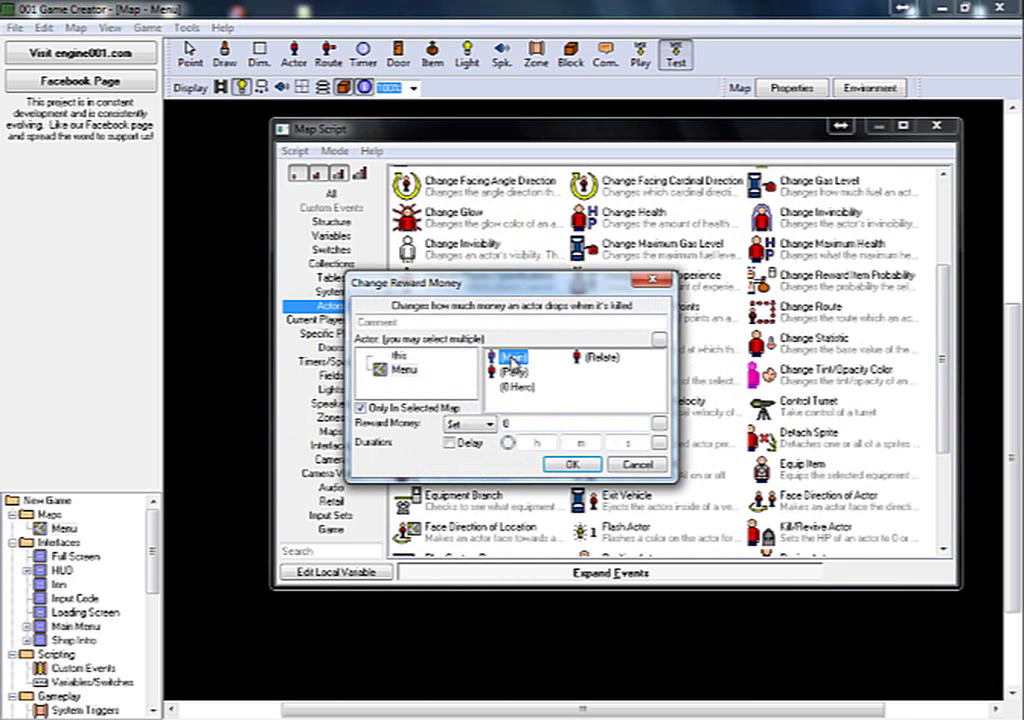
click(479, 425)
click(480, 437)
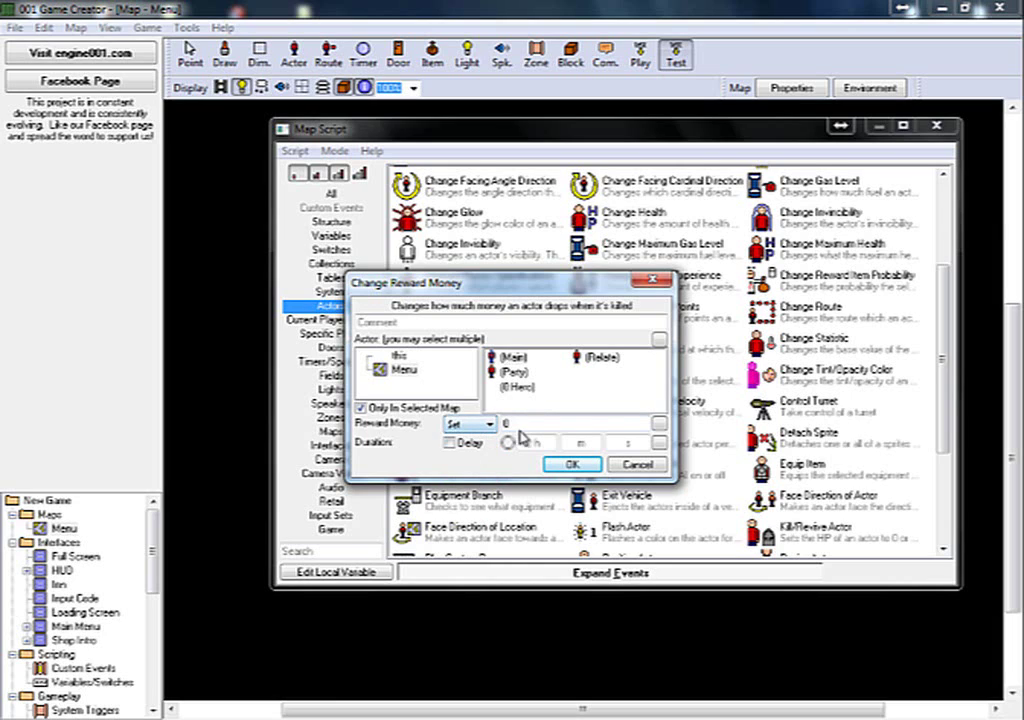
drag(520, 427, 471, 427)
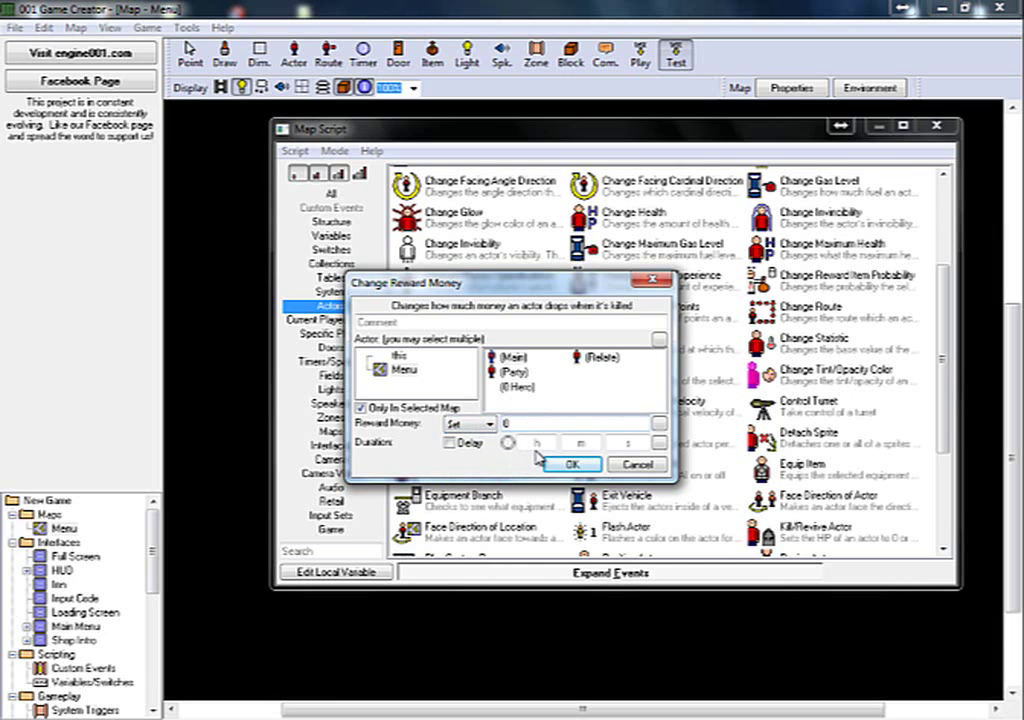
click(574, 466)
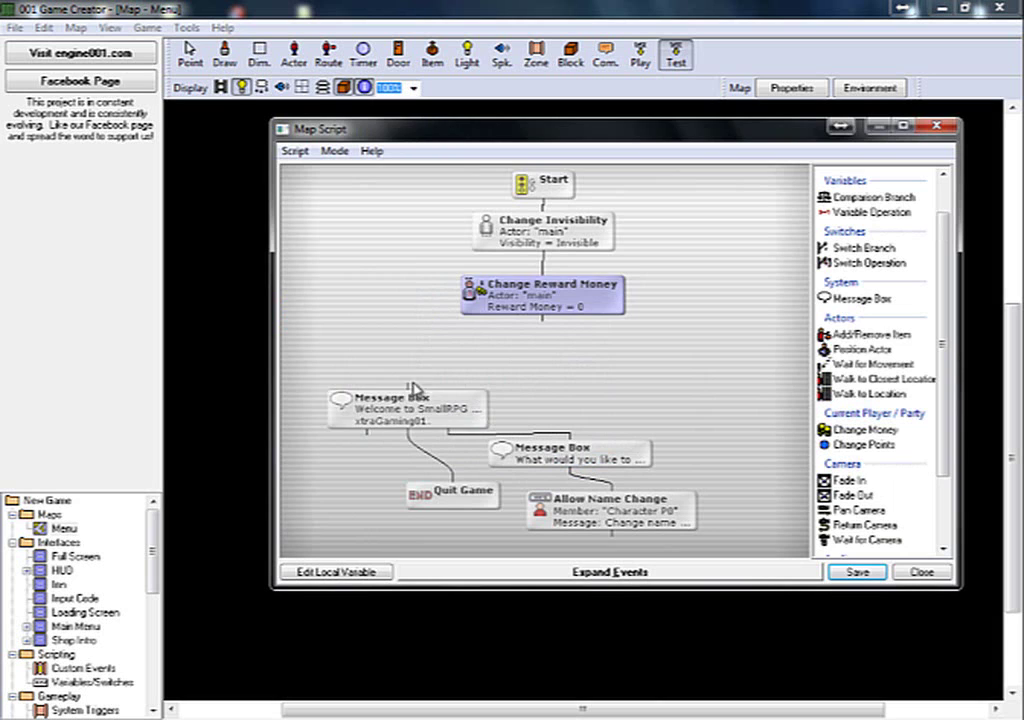
- Link the Change Reward Money node to the "Welcome to SmallRPG" Message Box, and save the script and the map properties
click(416, 392)
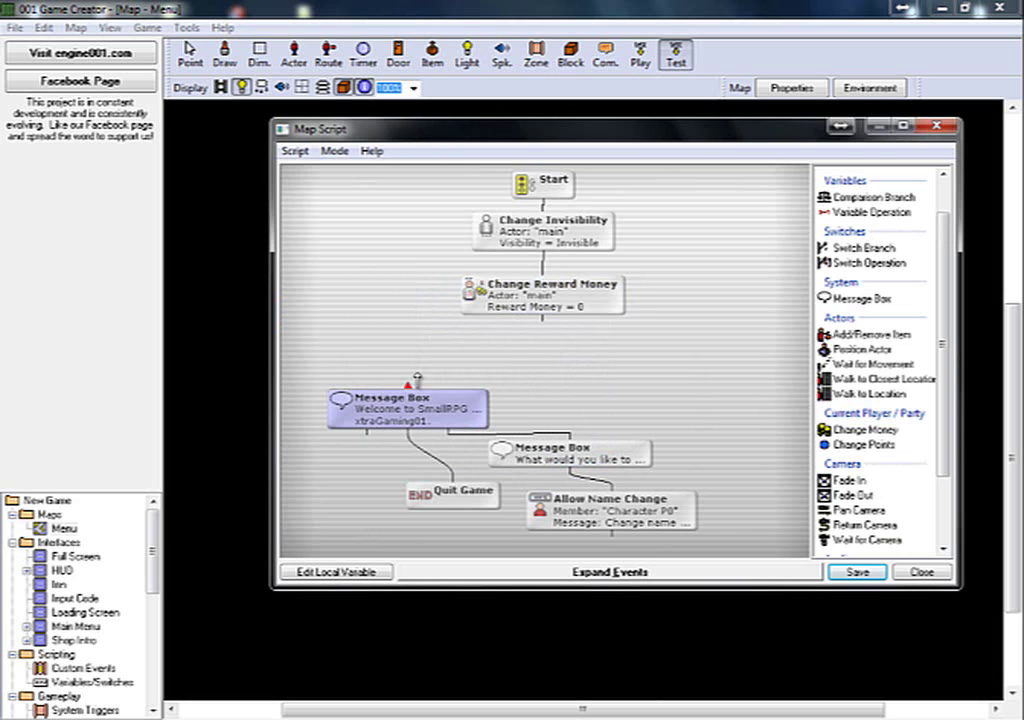
drag(416, 380, 544, 336)
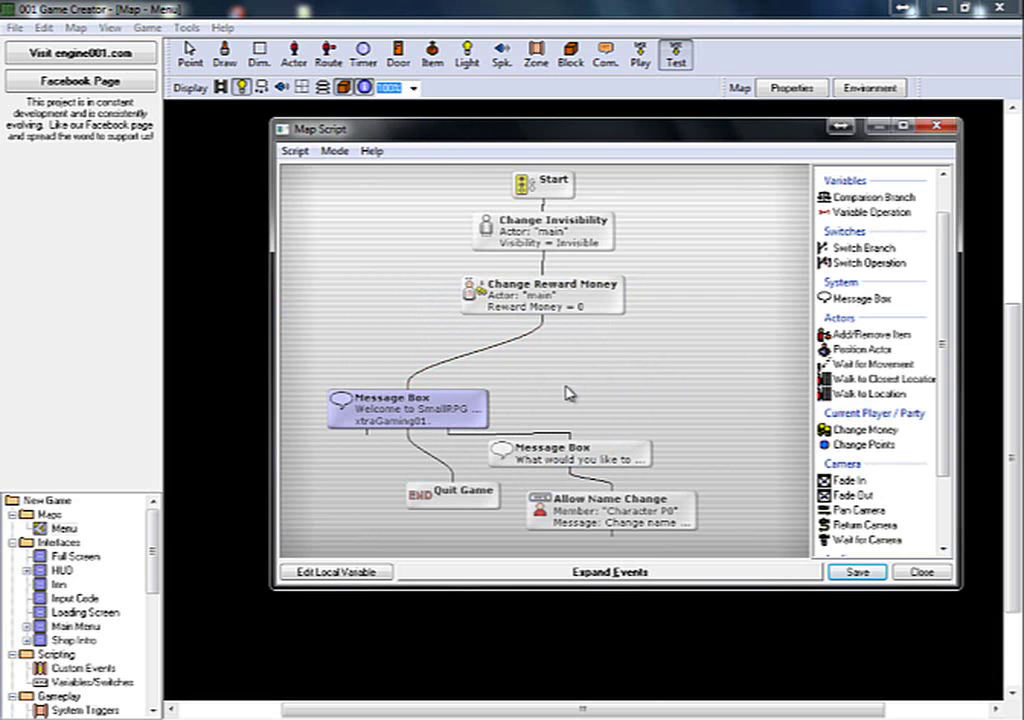
click(855, 572)
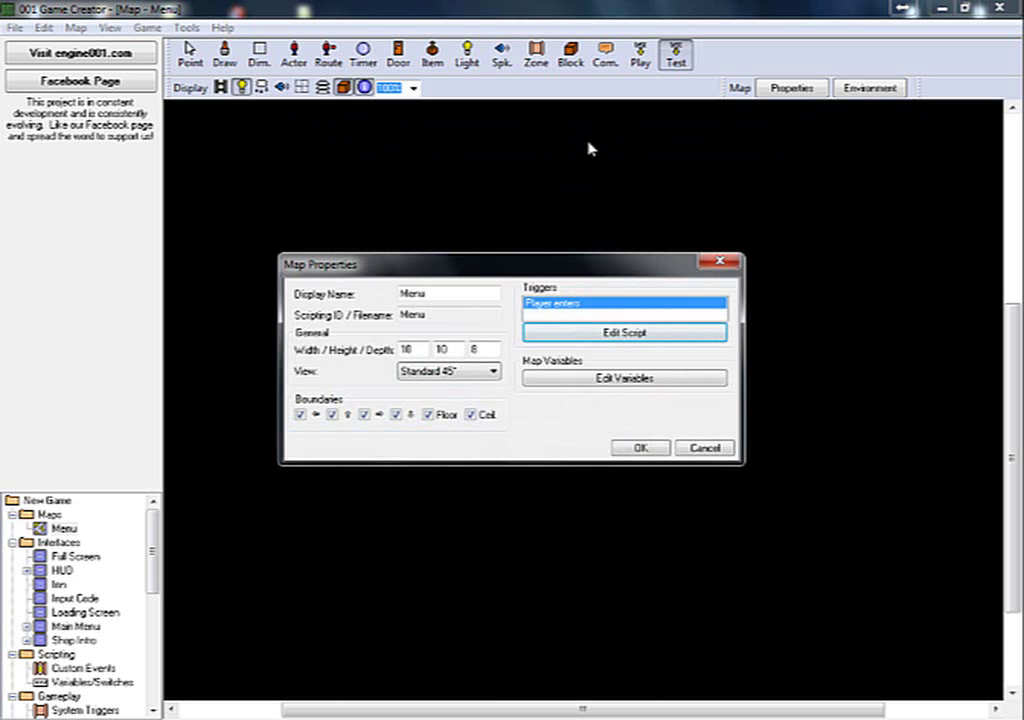
click(641, 446)
- Launch a test of the Menu map with an empty test script, and maximize the game window
click(640, 56)
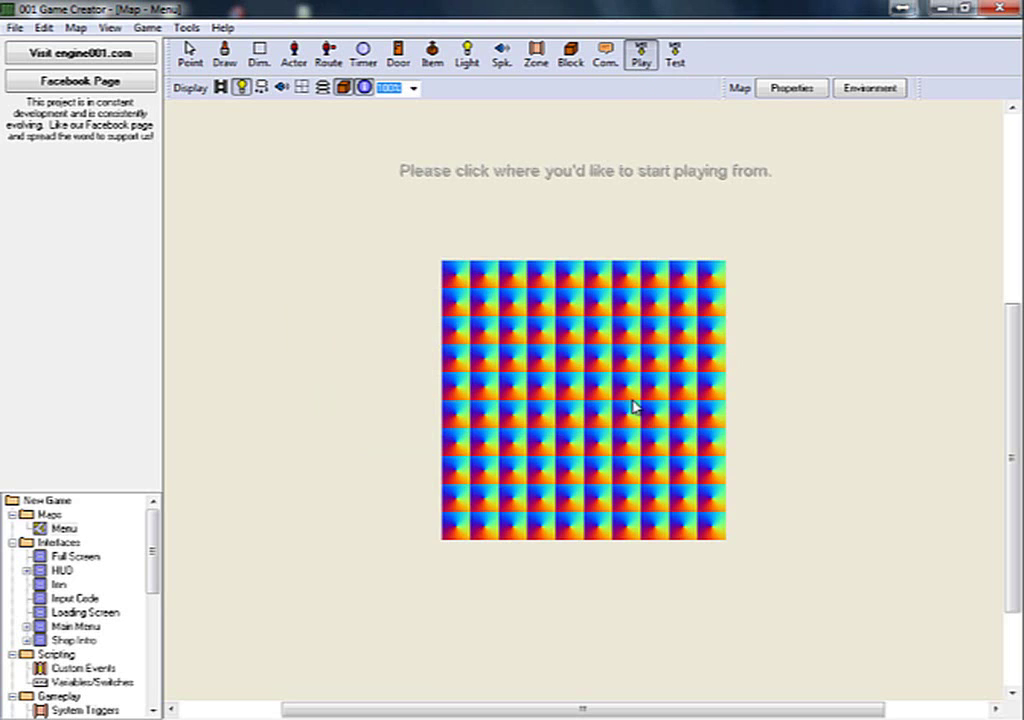
click(676, 55)
click(608, 400)
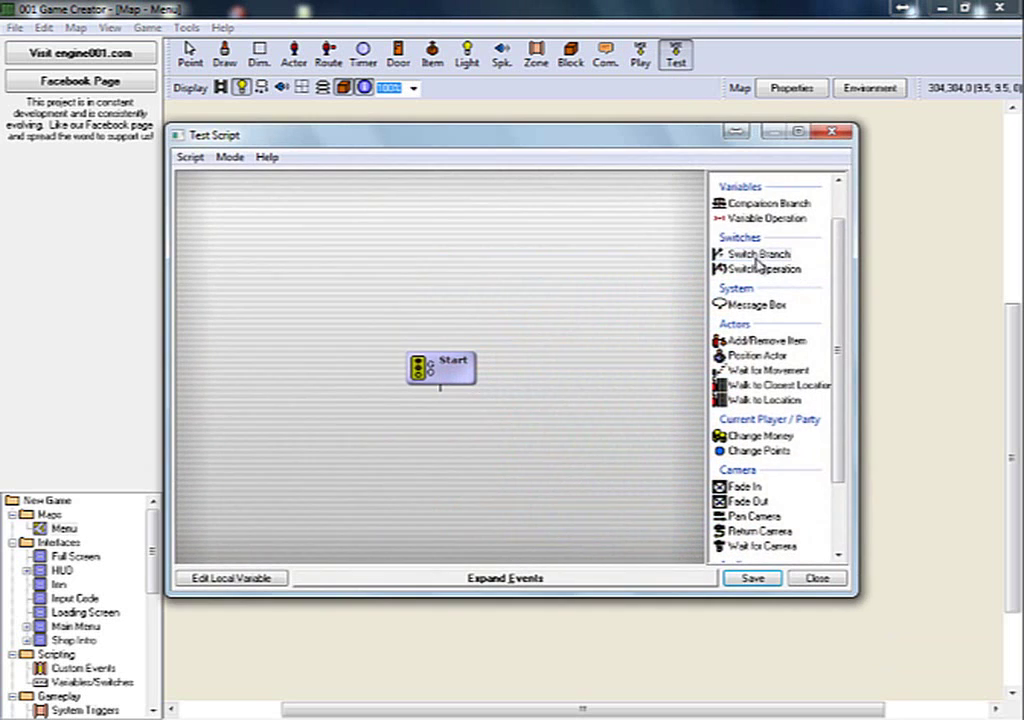
click(765, 580)
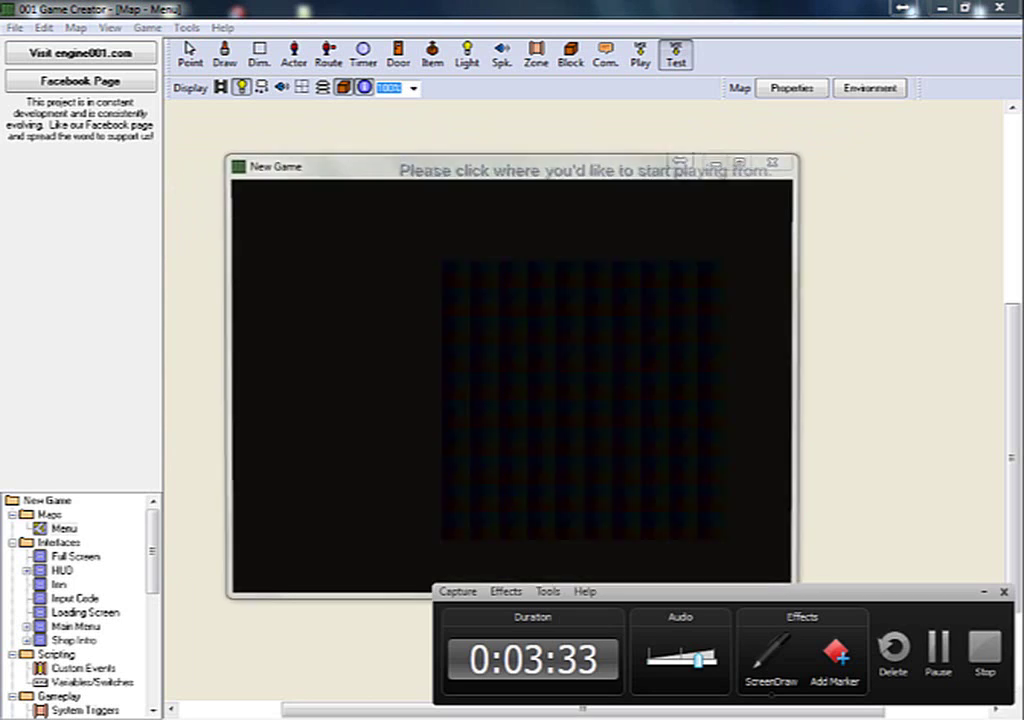
click(741, 163)
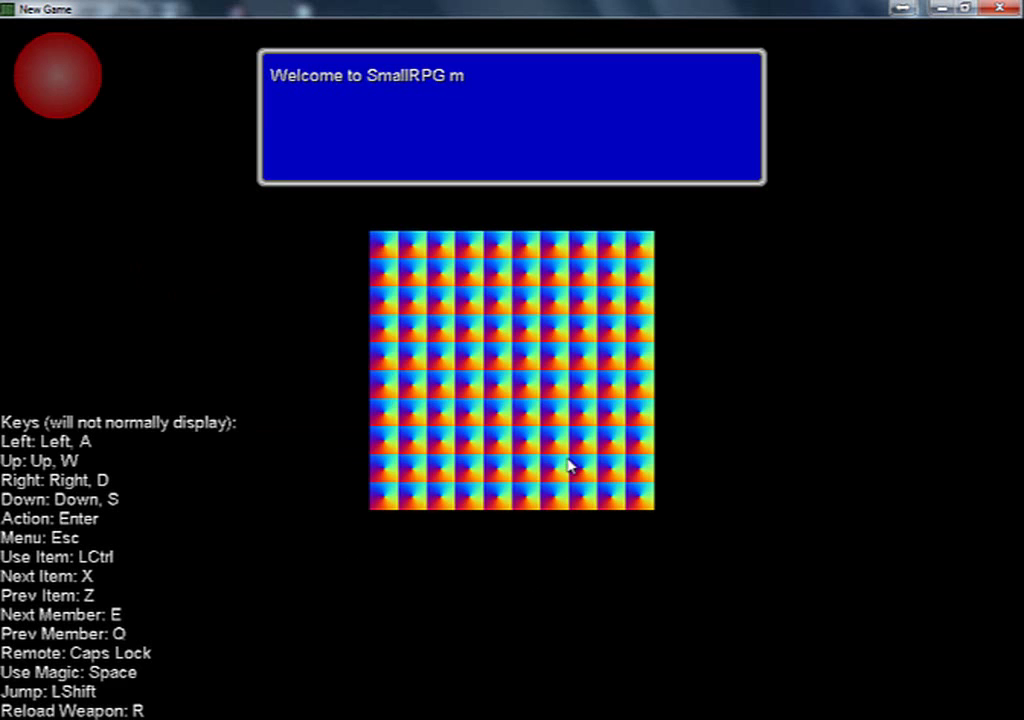
- Choose Options in the welcome menu, proceed to the name change, and enter a new character name
key(Down)
key(Down)
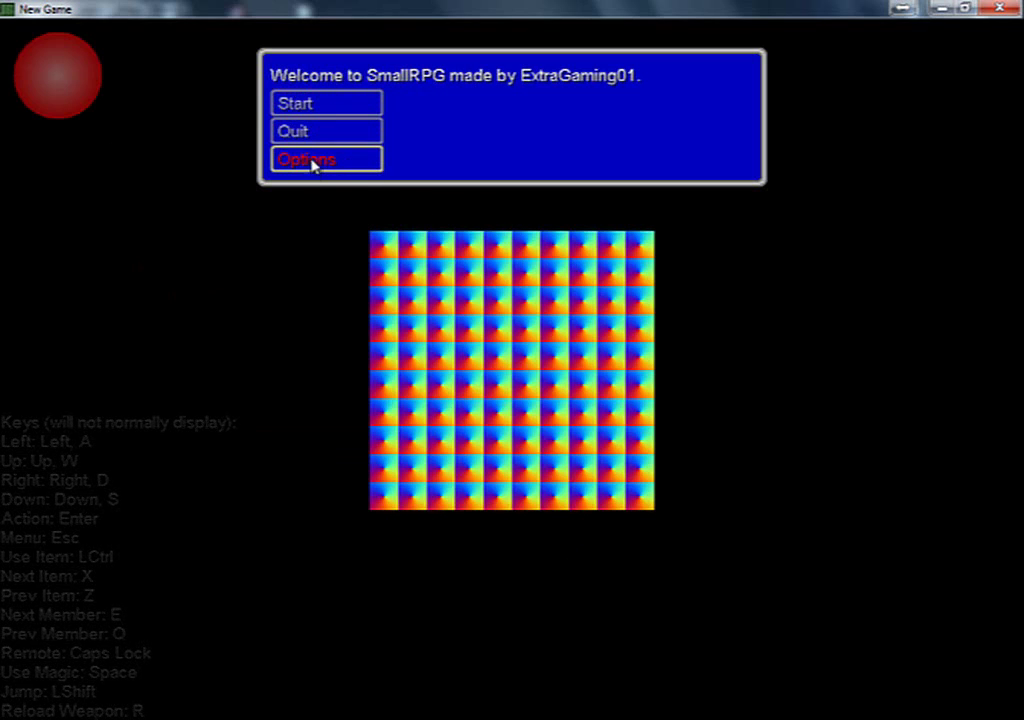
key(Return)
key(Return)
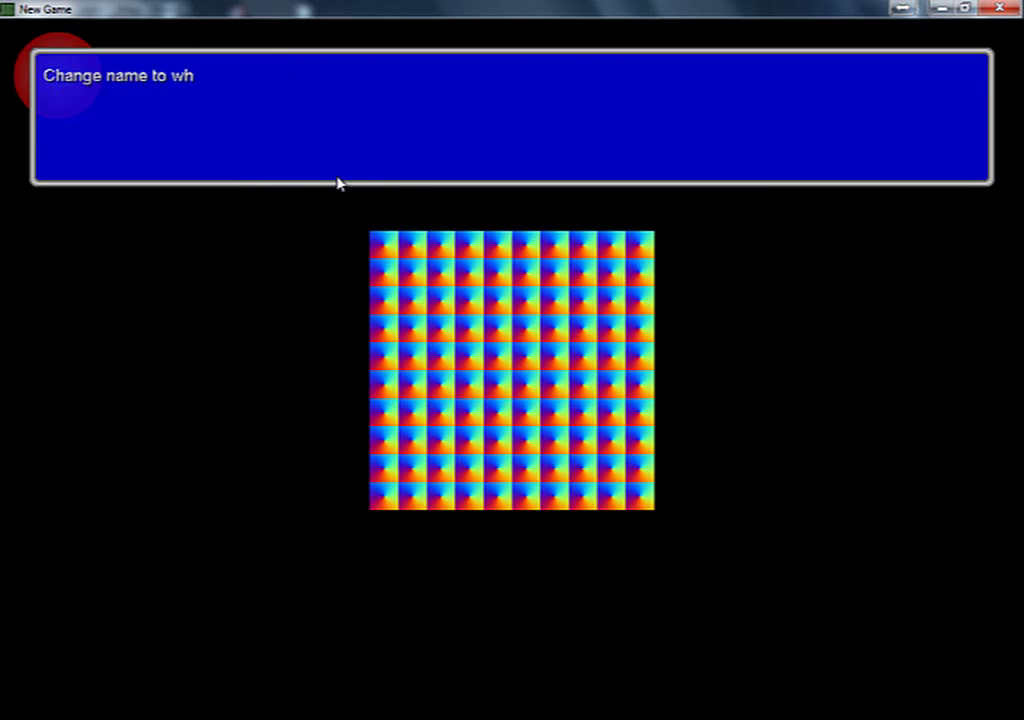
text(mik)
key(Return)
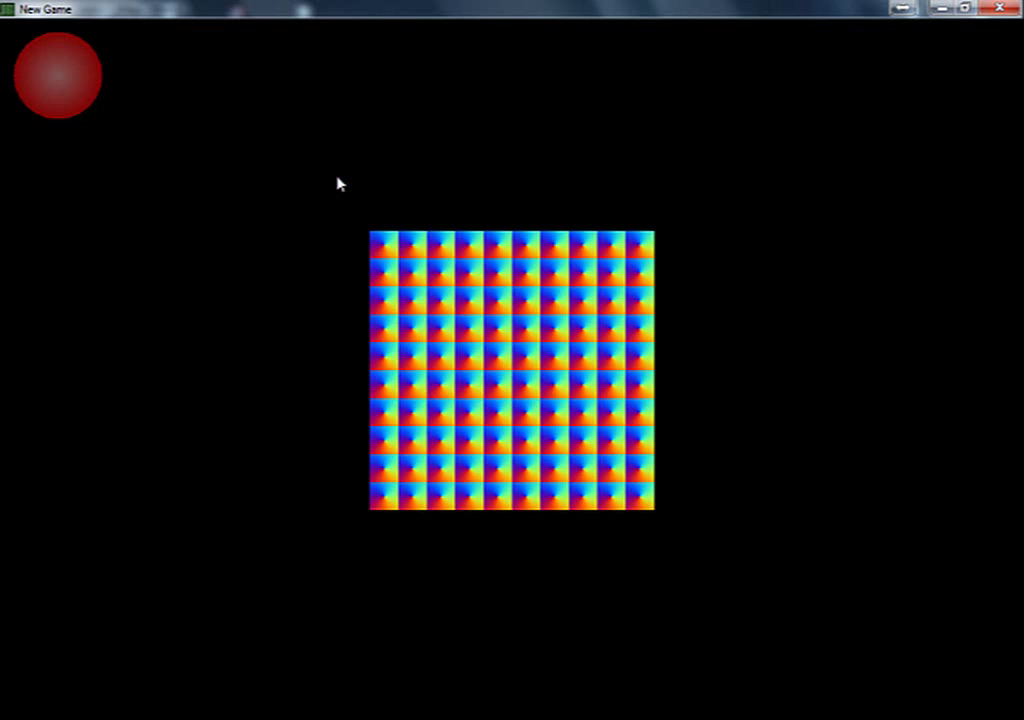
- Open the in-game menu to check the player's money, and quit the test game
key(Escape)
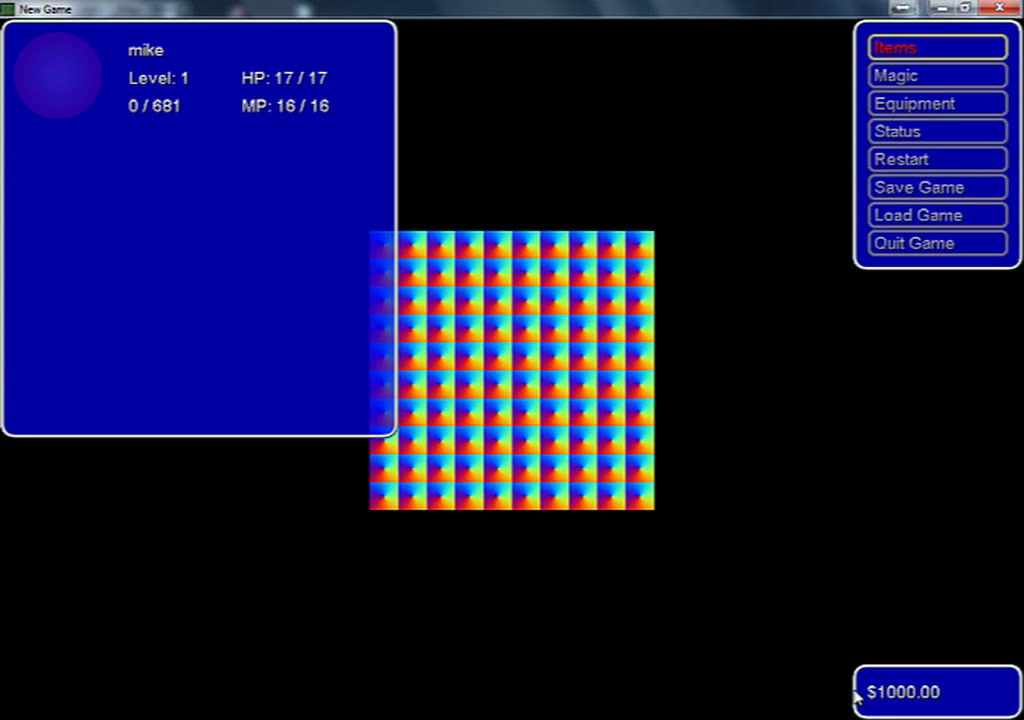
click(930, 256)
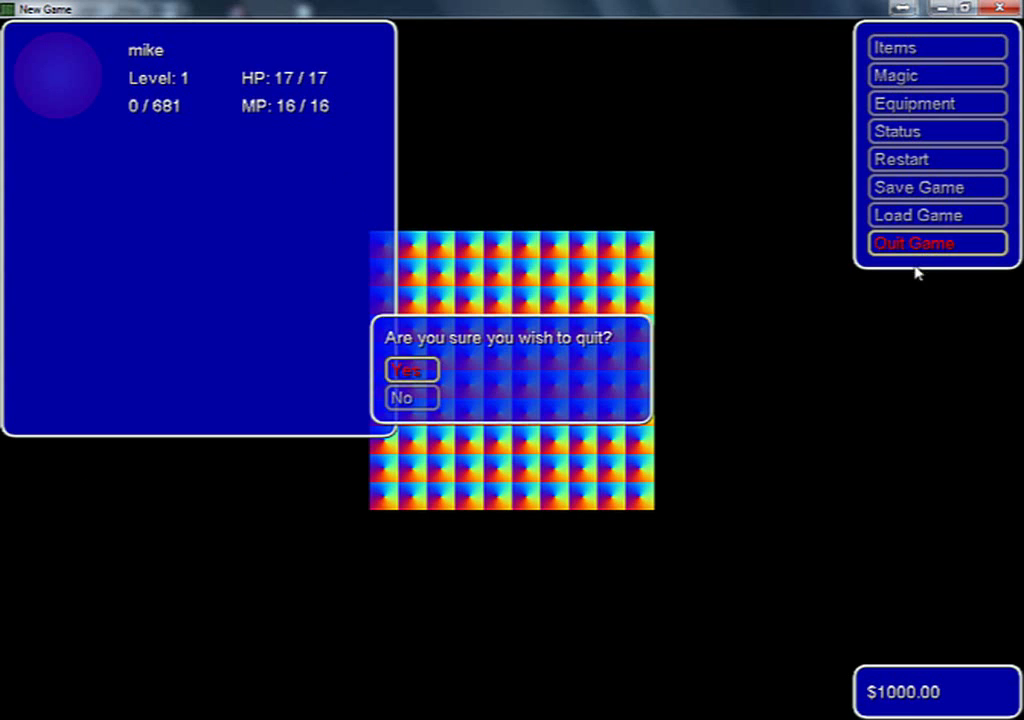
click(402, 375)
click(560, 280)
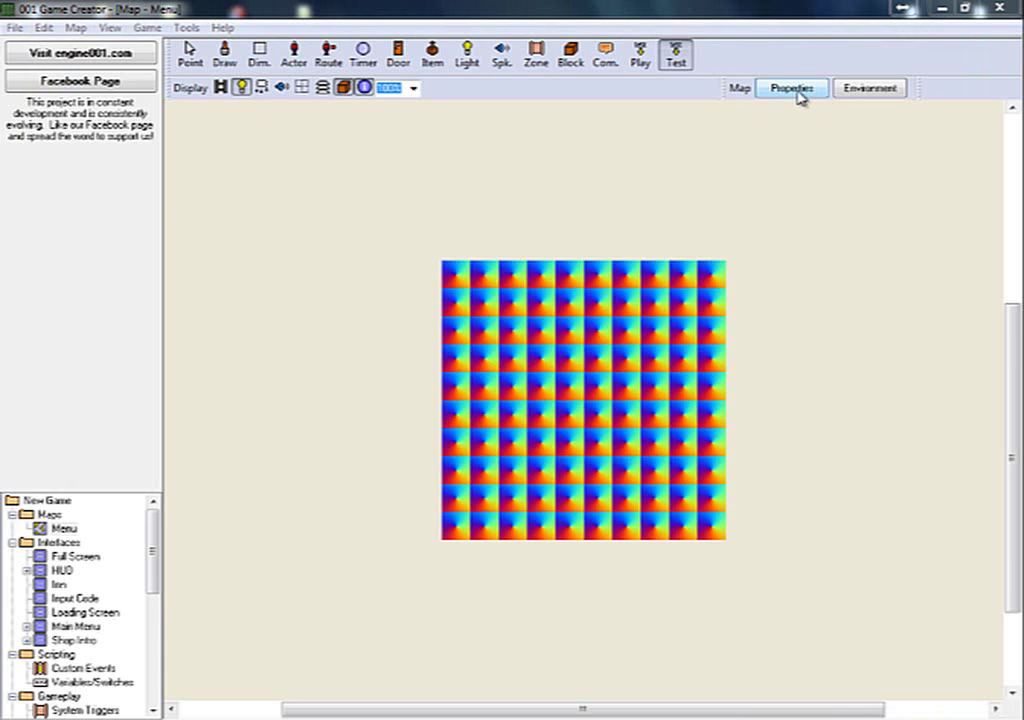
- Reopen the Menu map's script, check the Change Reward Money settings, and delete that event
click(792, 88)
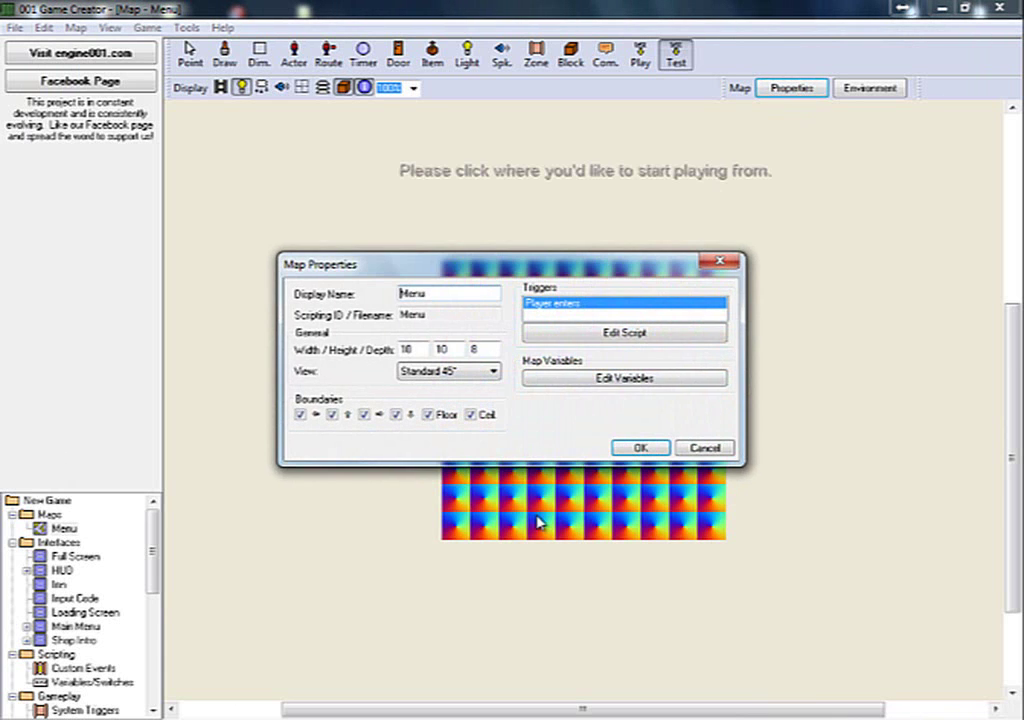
click(622, 332)
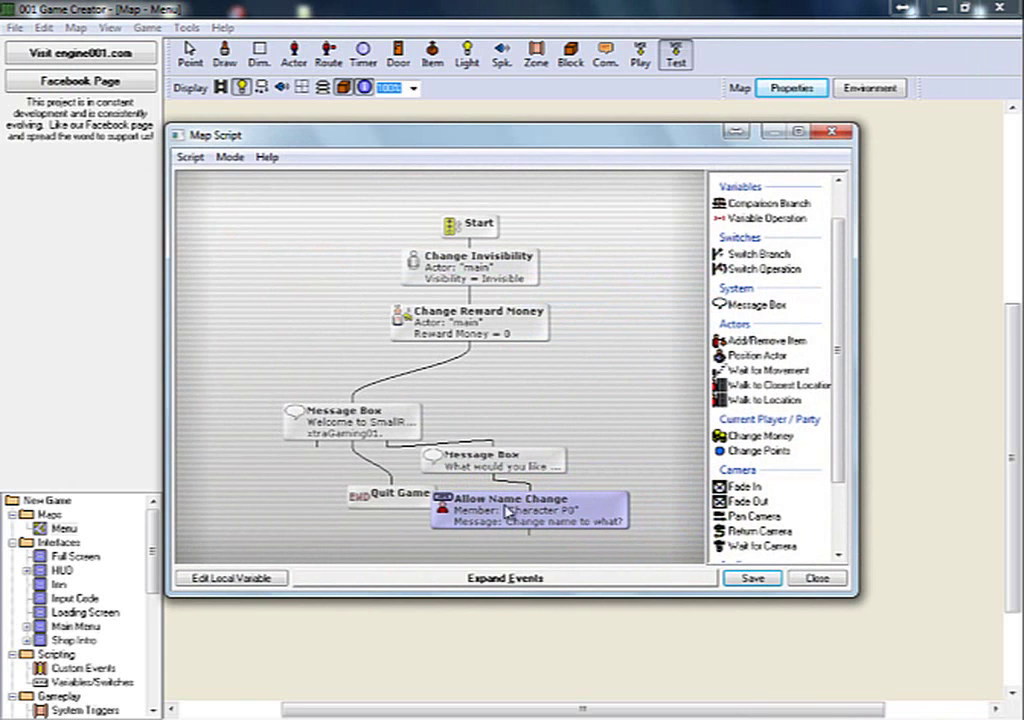
double_click(476, 322)
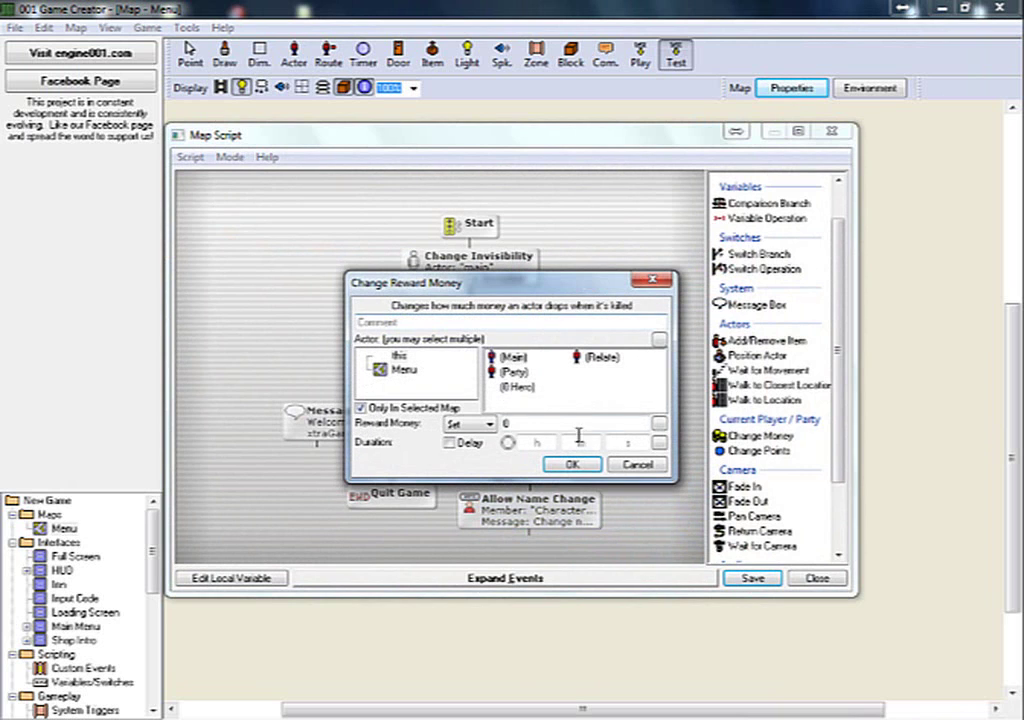
click(610, 462)
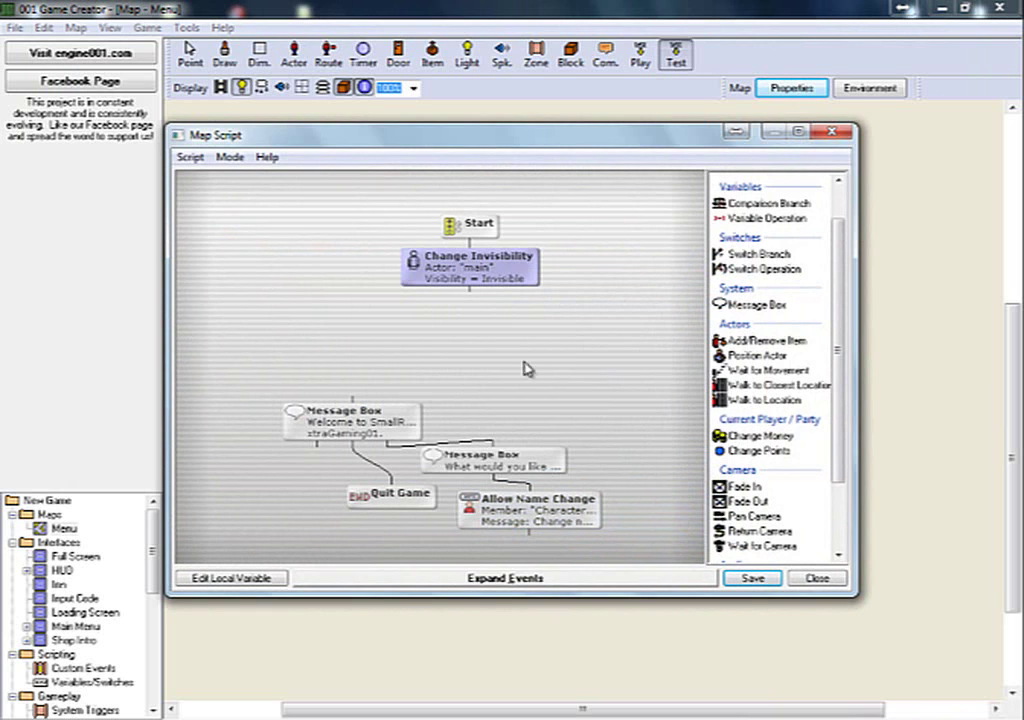
- Look through the full list of Actors events and inspect the Add/Remove Item settings without adding the event
click(441, 576)
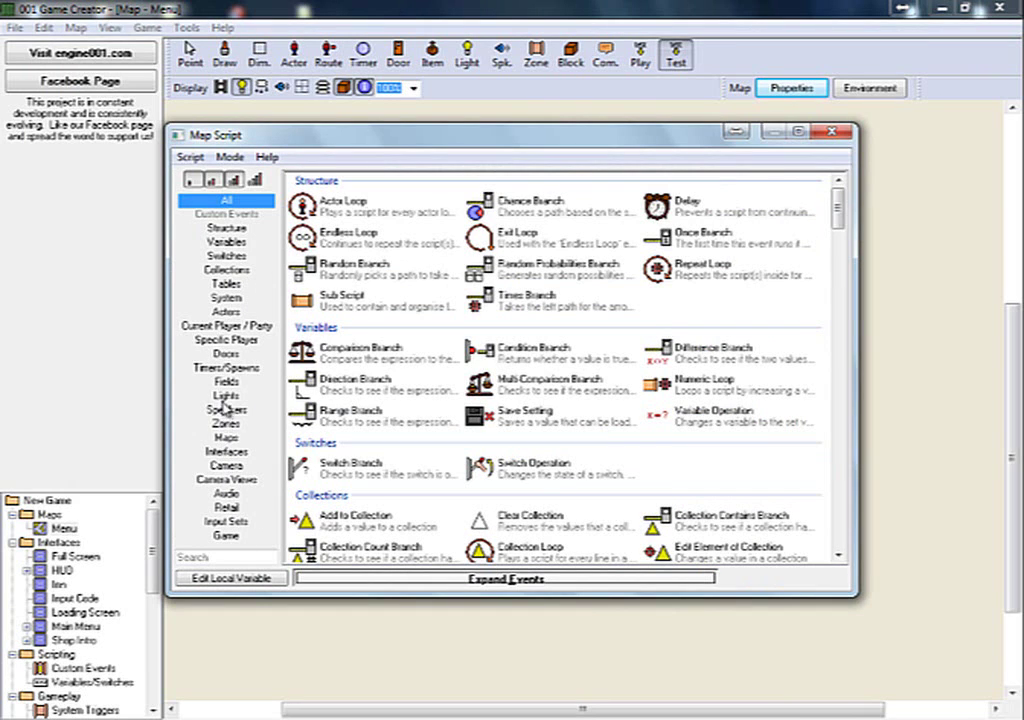
click(227, 313)
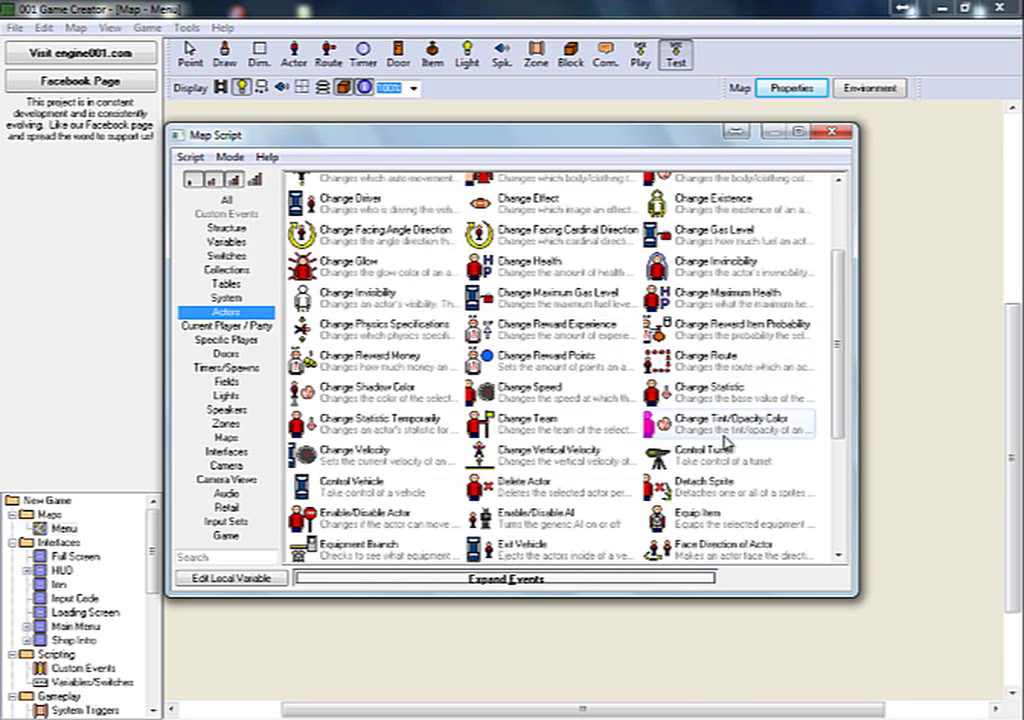
scroll(841, 362, up, 1)
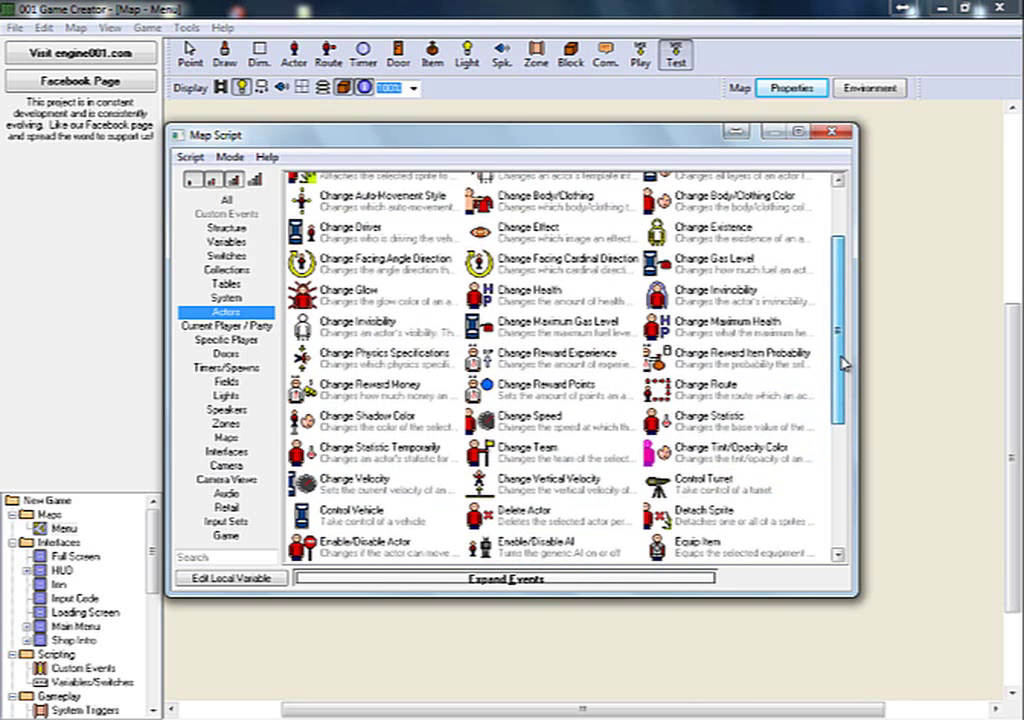
drag(843, 362, 852, 278)
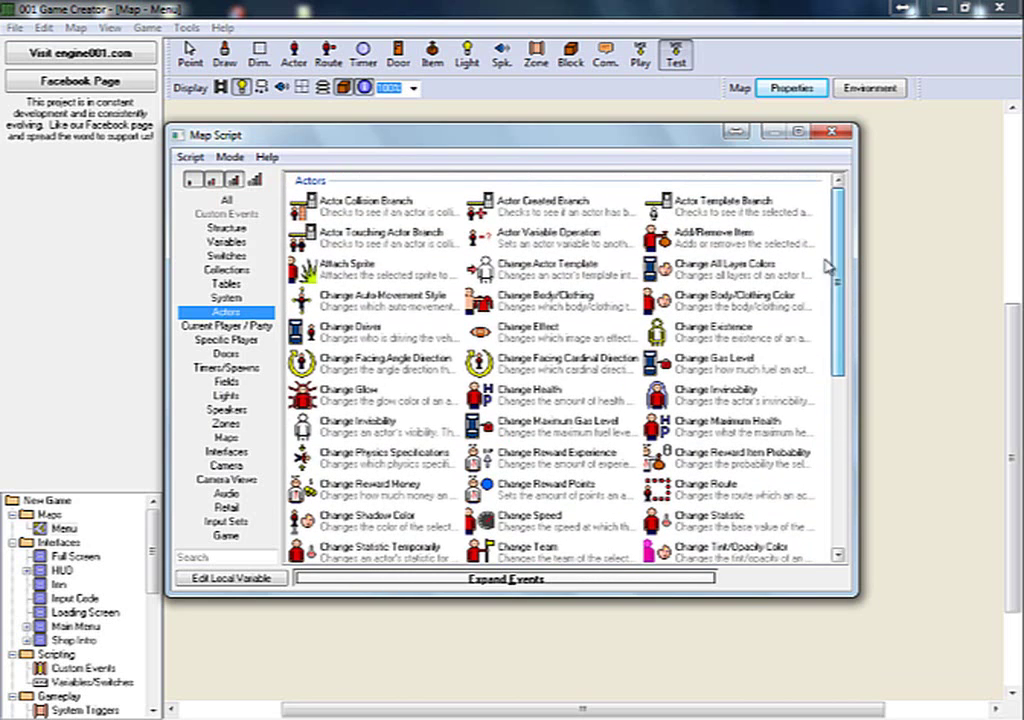
double_click(752, 240)
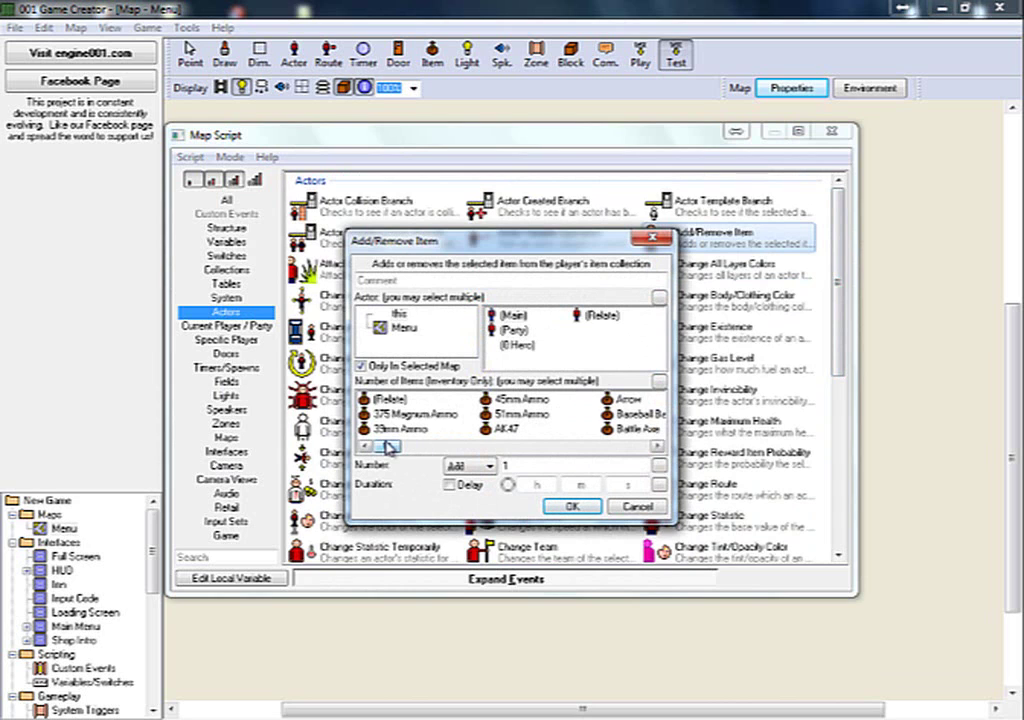
drag(388, 447, 326, 452)
click(637, 506)
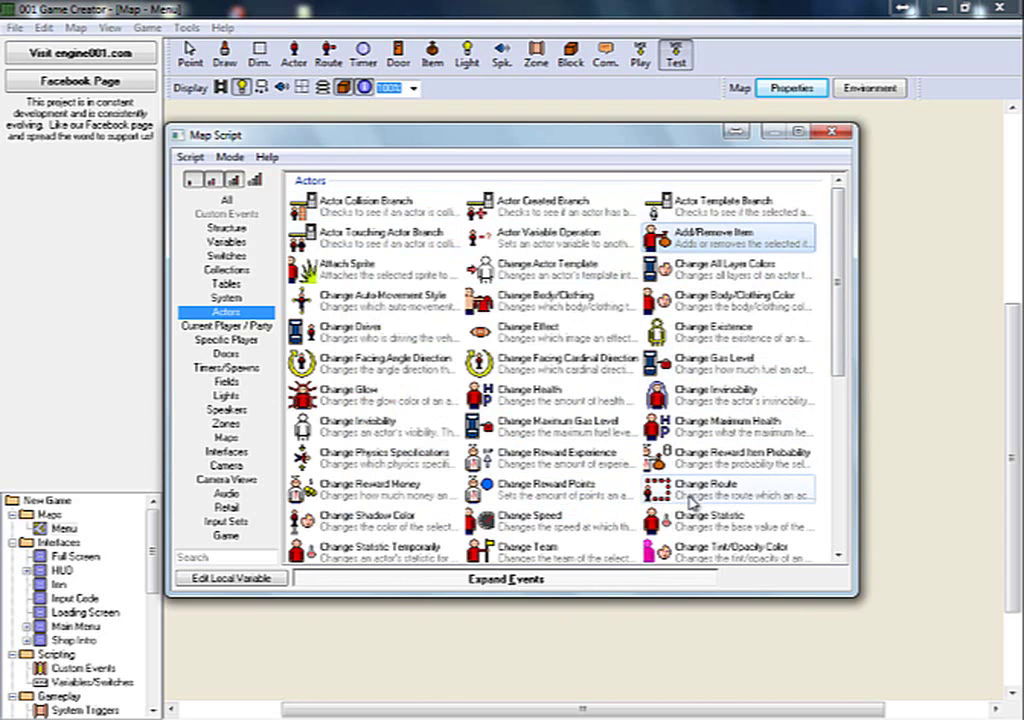
- Add a Change Money event setting the money to 0 after Change Invisibility, link it to the welcome message box, and save the script
click(235, 327)
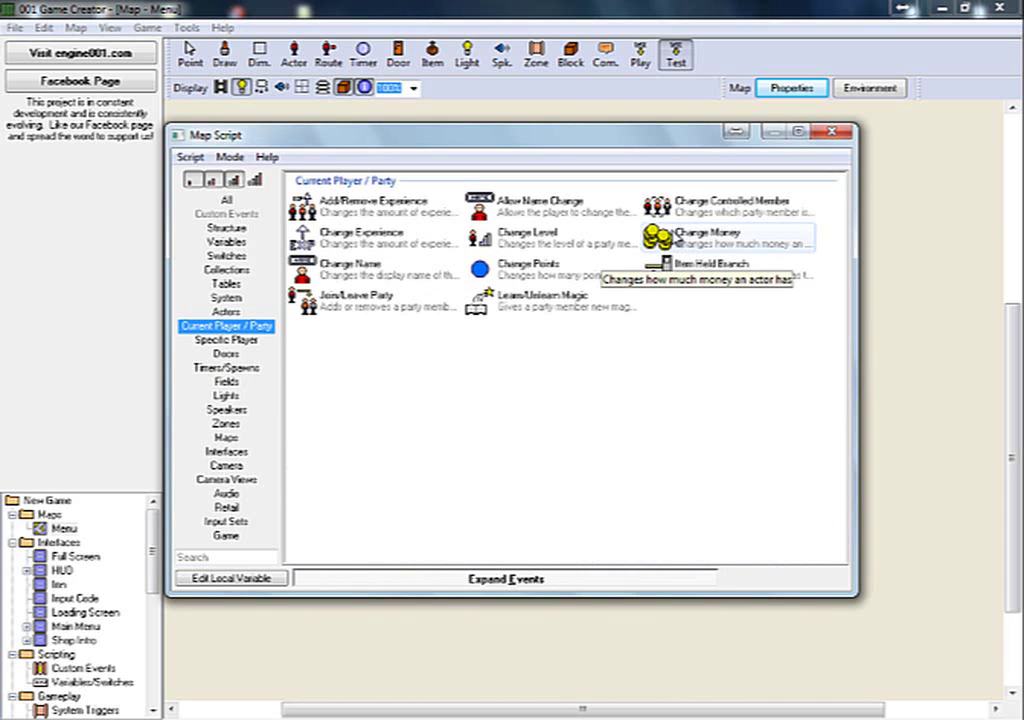
double_click(738, 244)
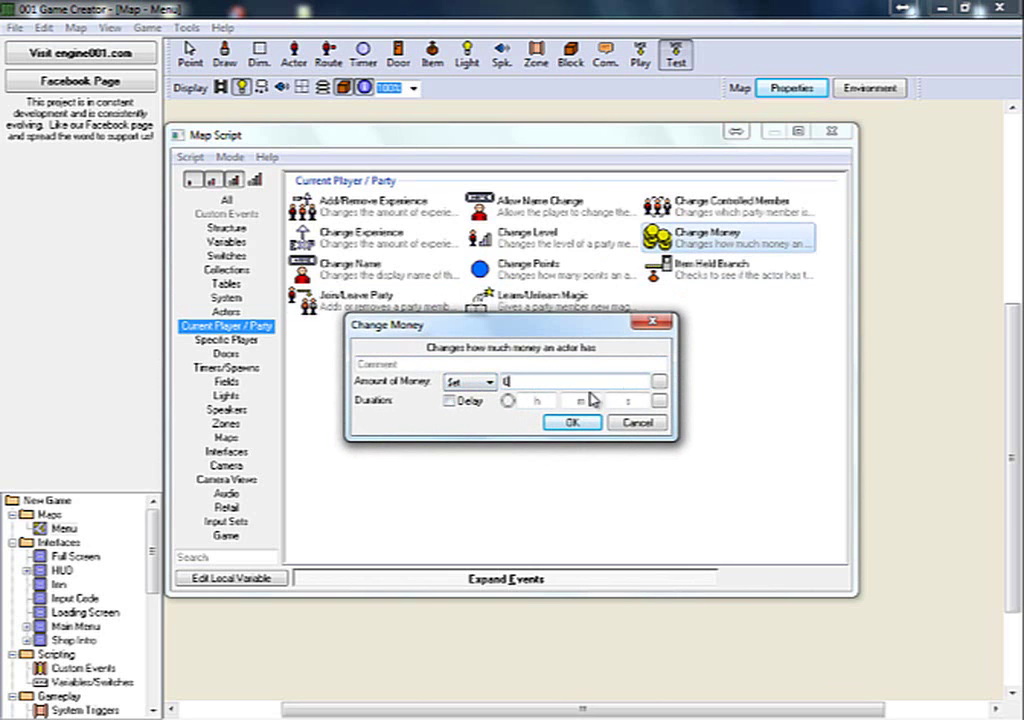
click(575, 421)
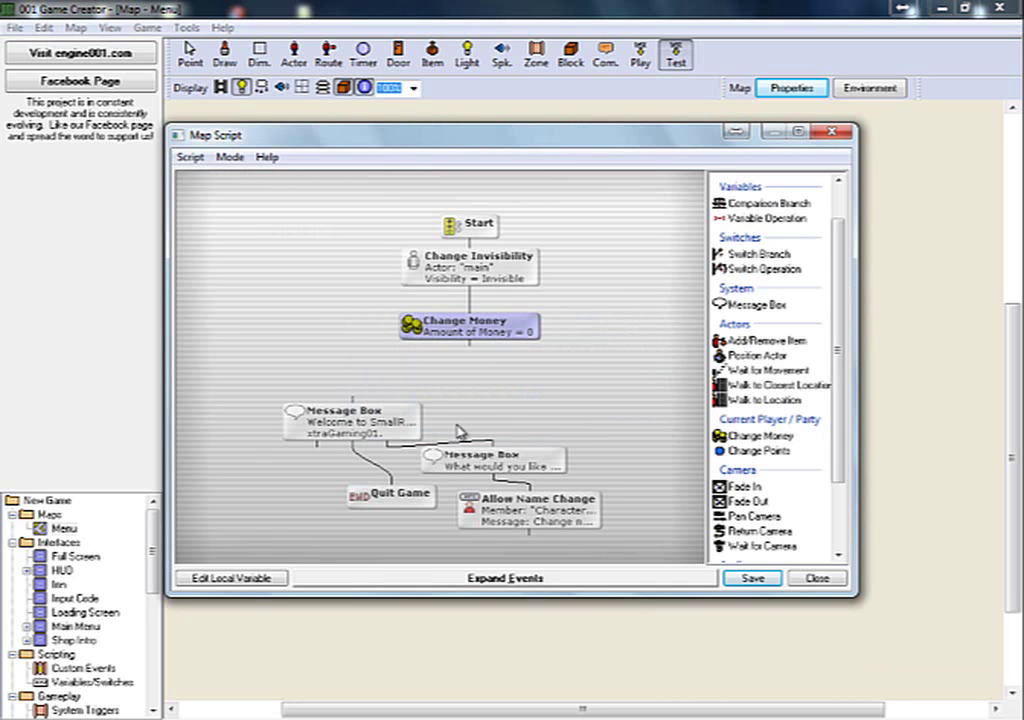
drag(352, 402, 488, 432)
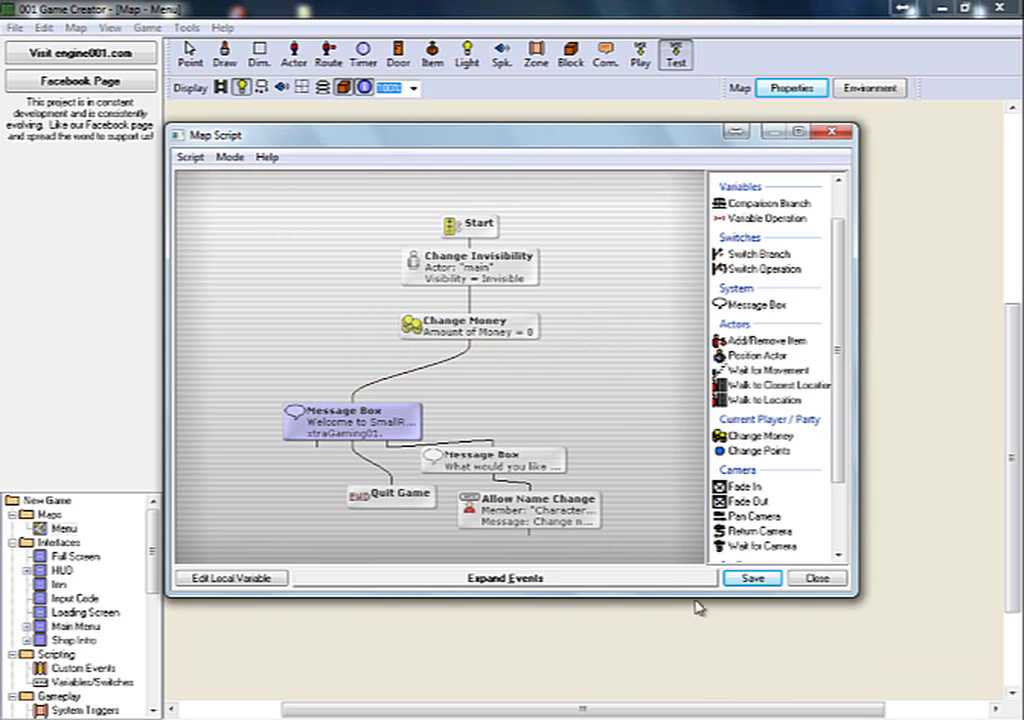
click(752, 578)
click(641, 448)
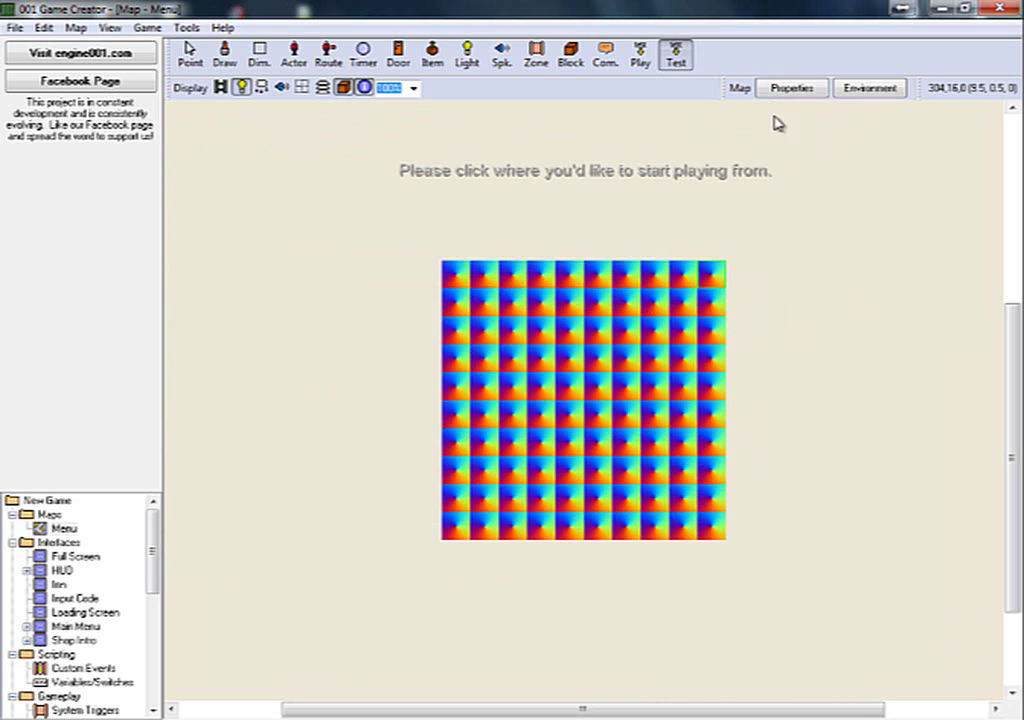
- Launch a test of the Menu map with an empty test script
click(677, 52)
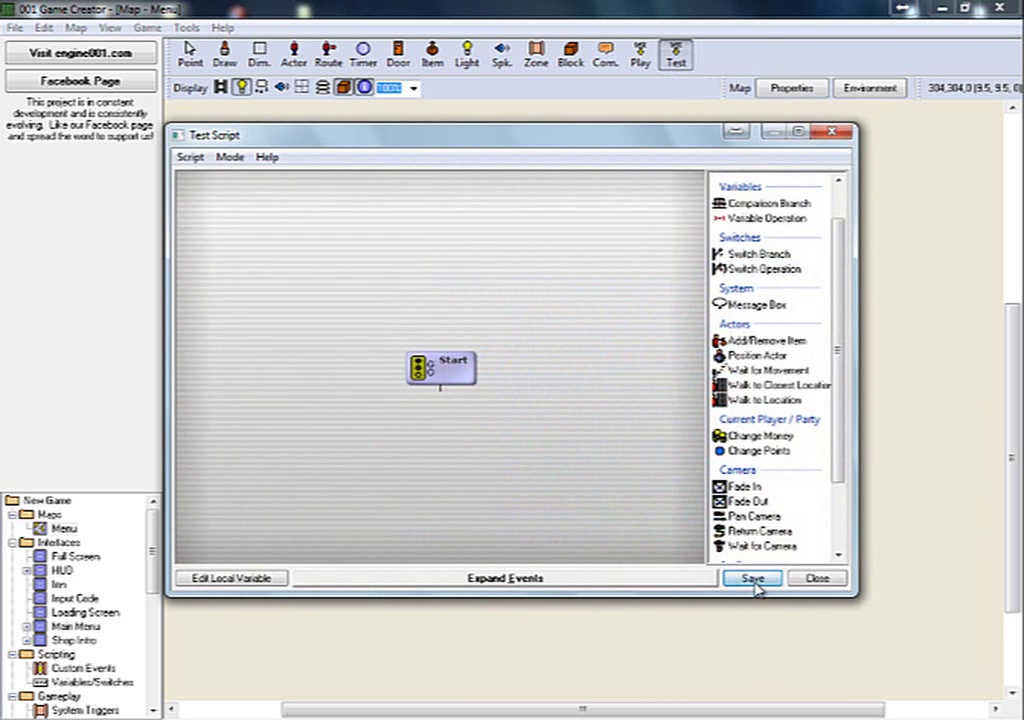
click(758, 580)
click(740, 530)
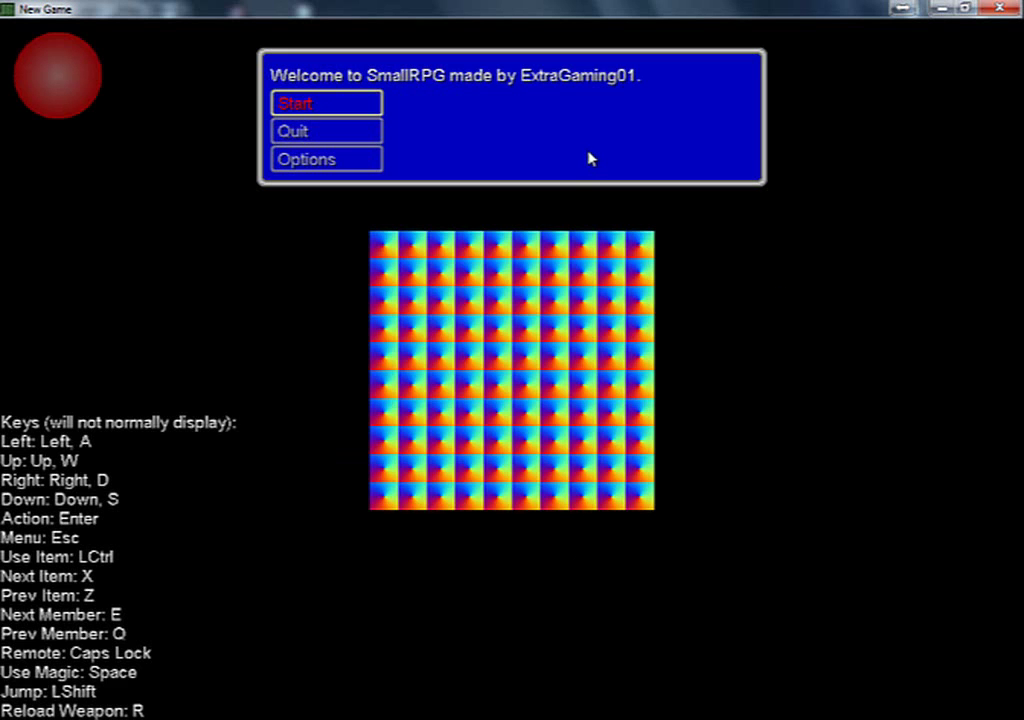
- Choose Start in the welcome menu, check the player's money in the in-game menu, and quit the test game
key(Return)
key(Escape)
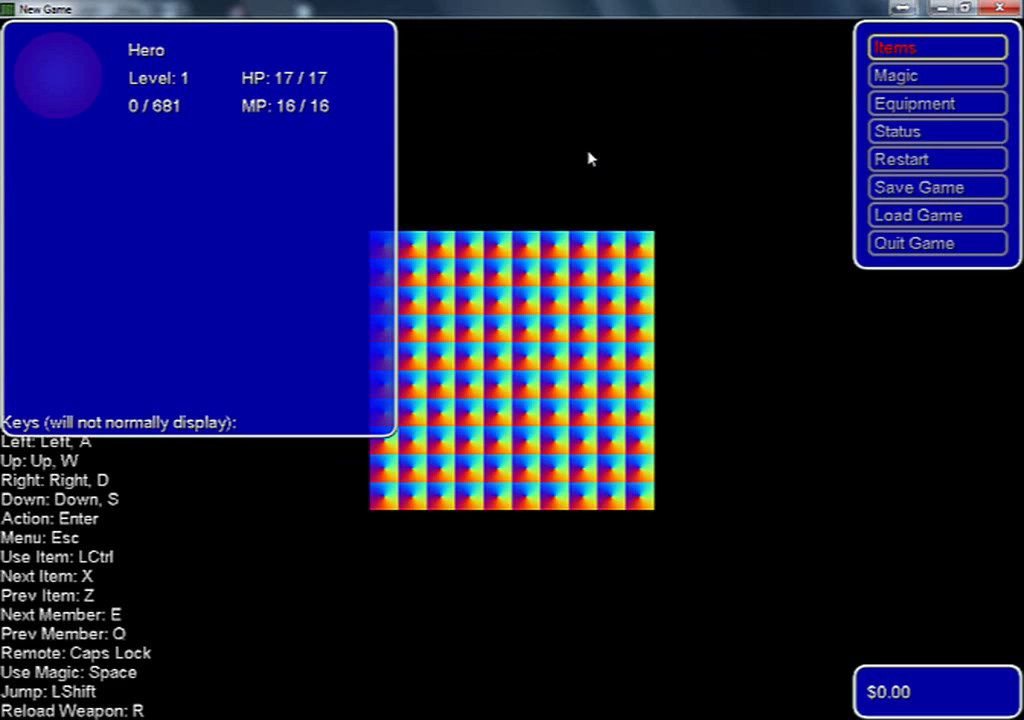
click(898, 248)
click(392, 384)
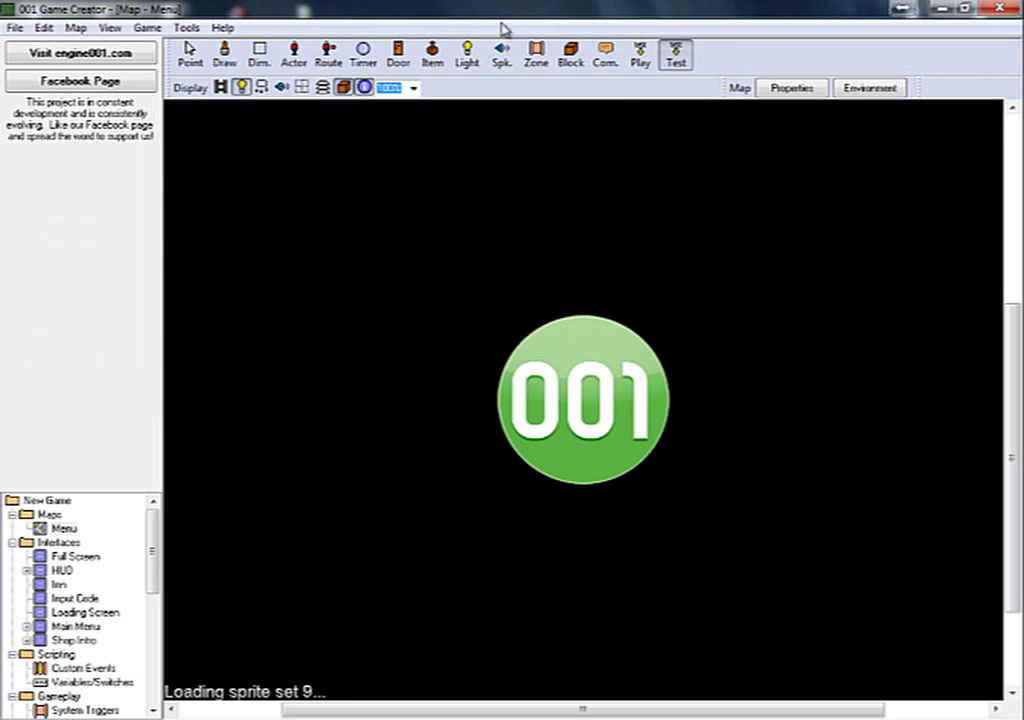
- Set the Change Money event in the Menu map's script to 100, and save the script and map properties
click(794, 89)
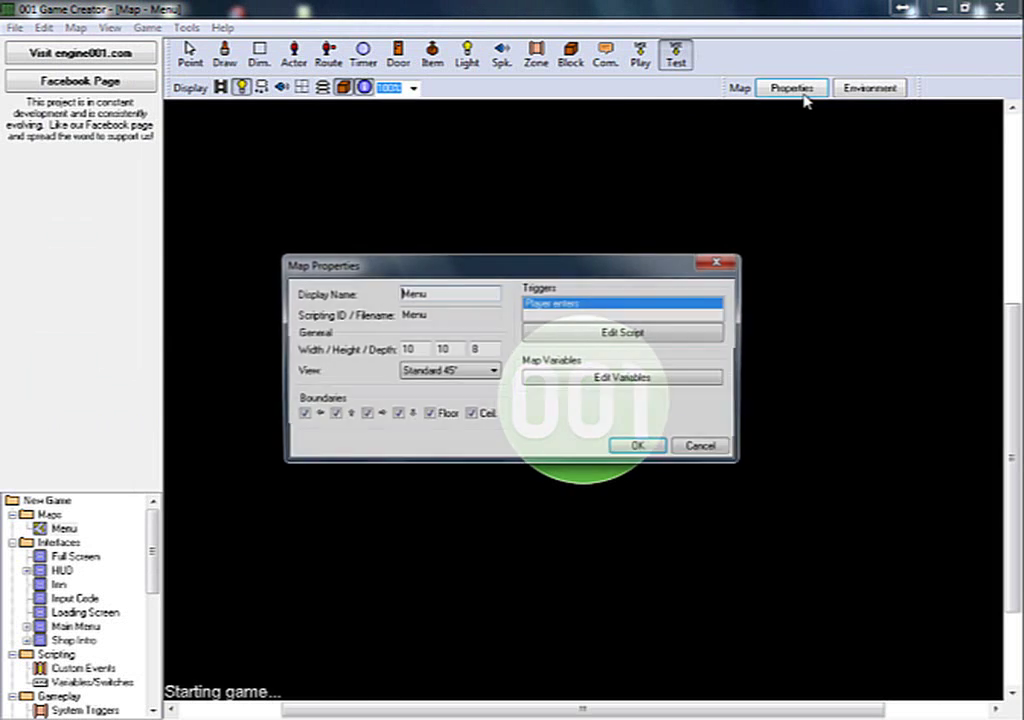
click(610, 335)
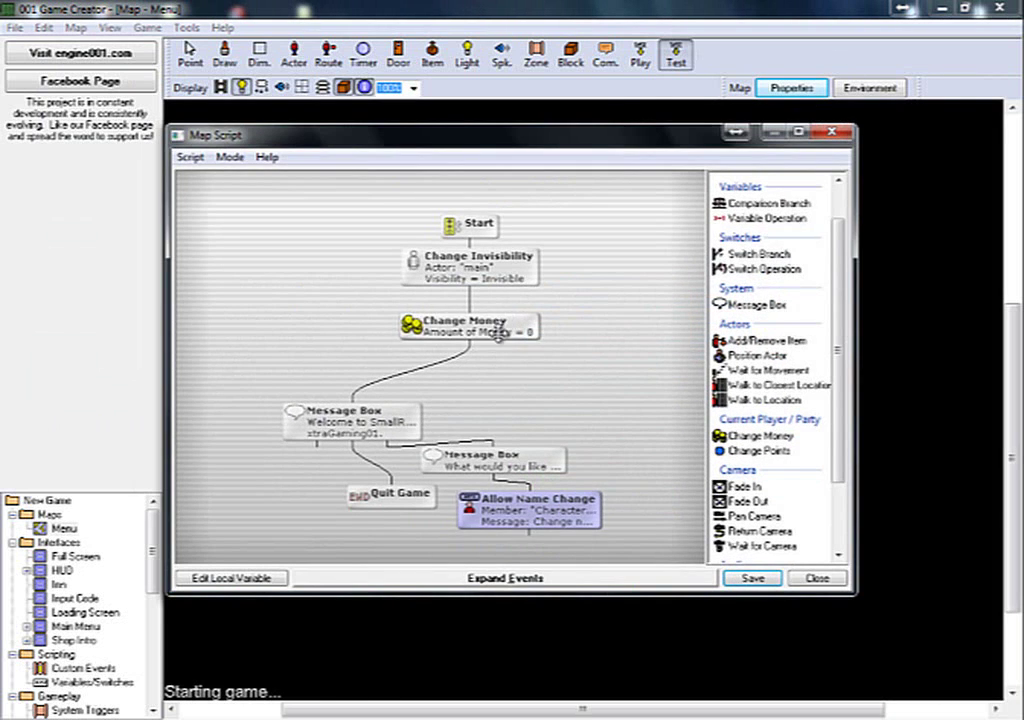
double_click(478, 333)
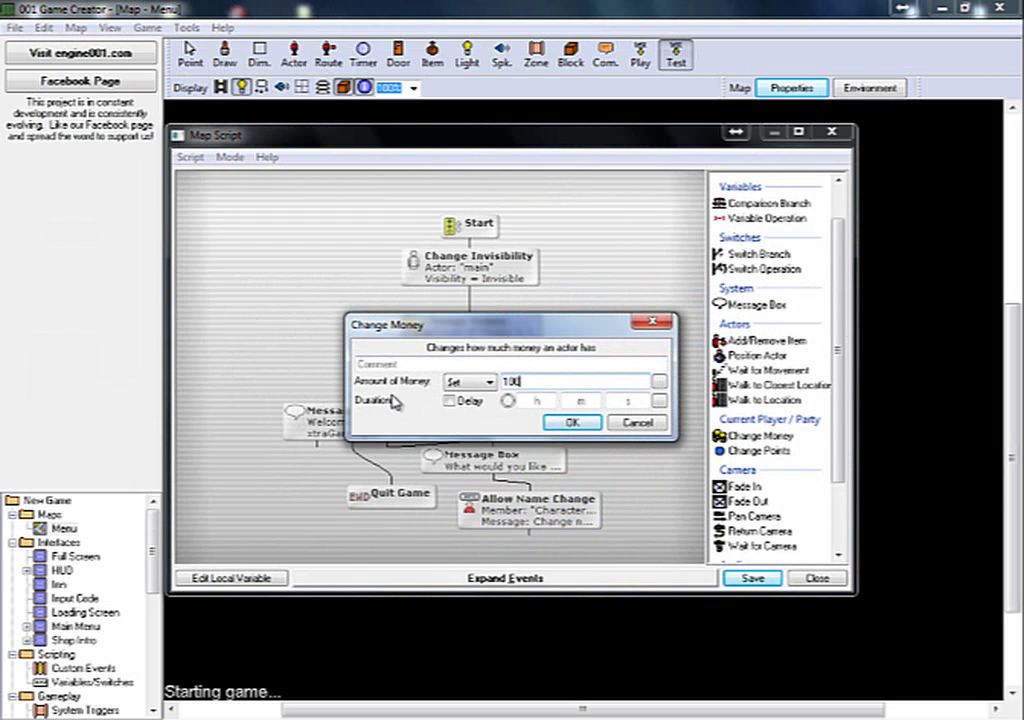
text(100)
key(Return)
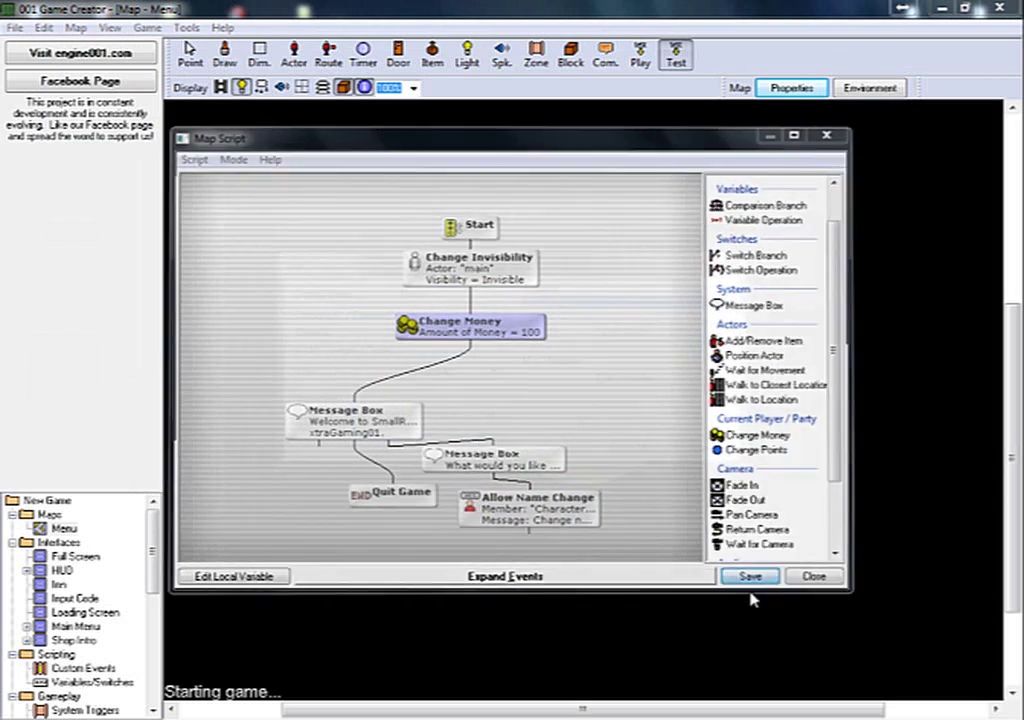
click(752, 578)
click(658, 452)
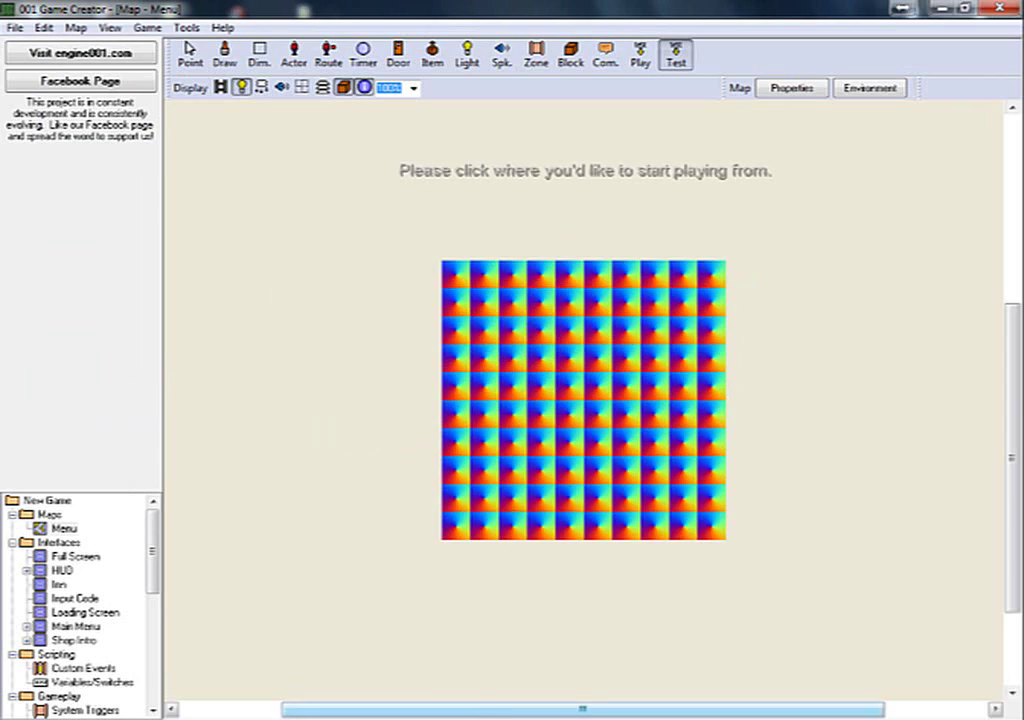
key(super+d)
key(super+d)
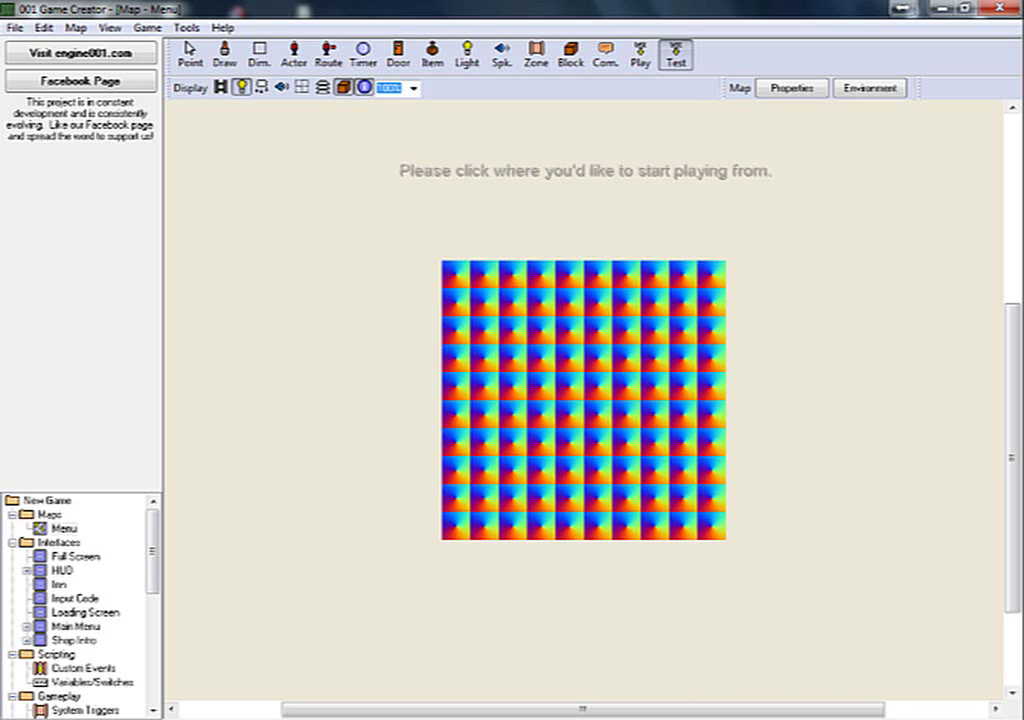
click(702, 335)
click(817, 578)
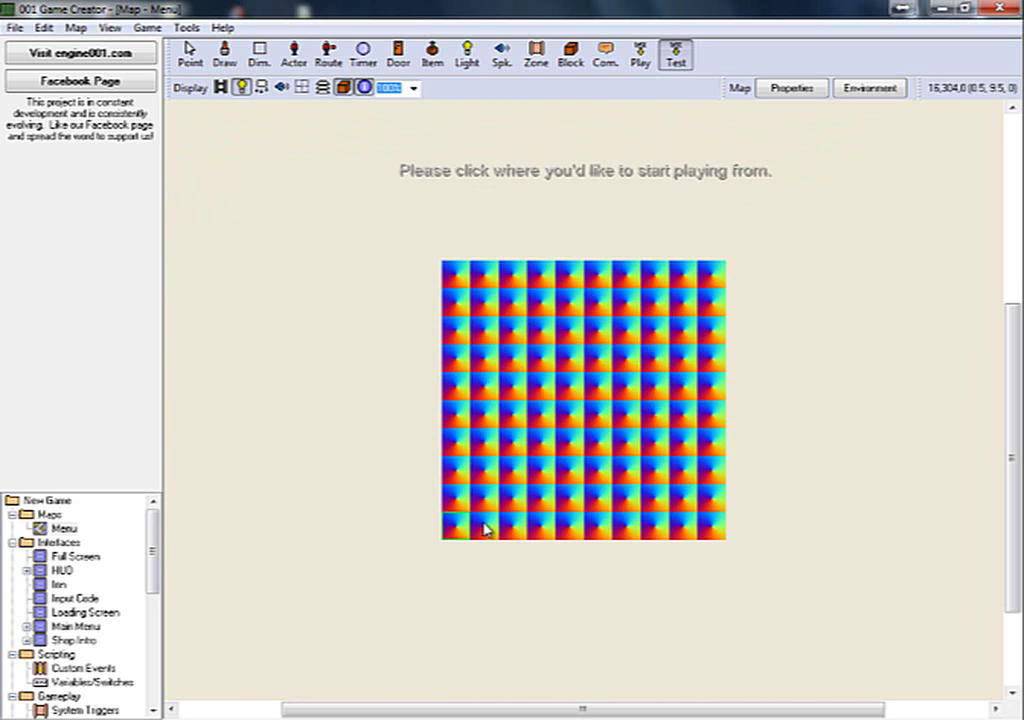
- Close the Menu map with its changes saved, and create a new map named Starting Level
key(ctrl+F4)
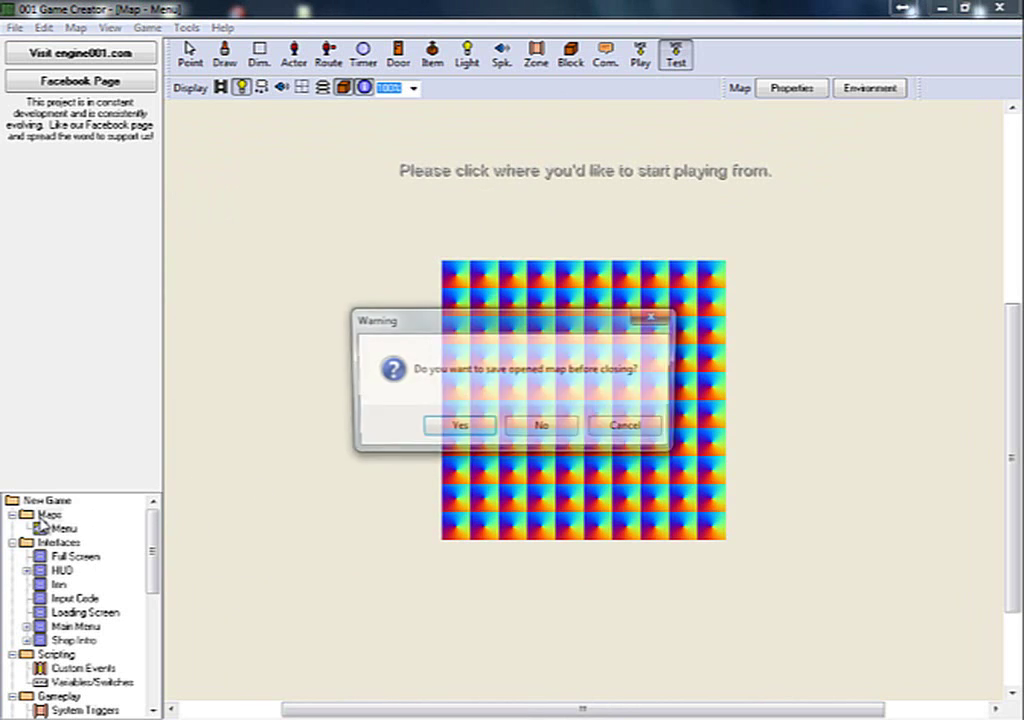
click(442, 432)
click(535, 380)
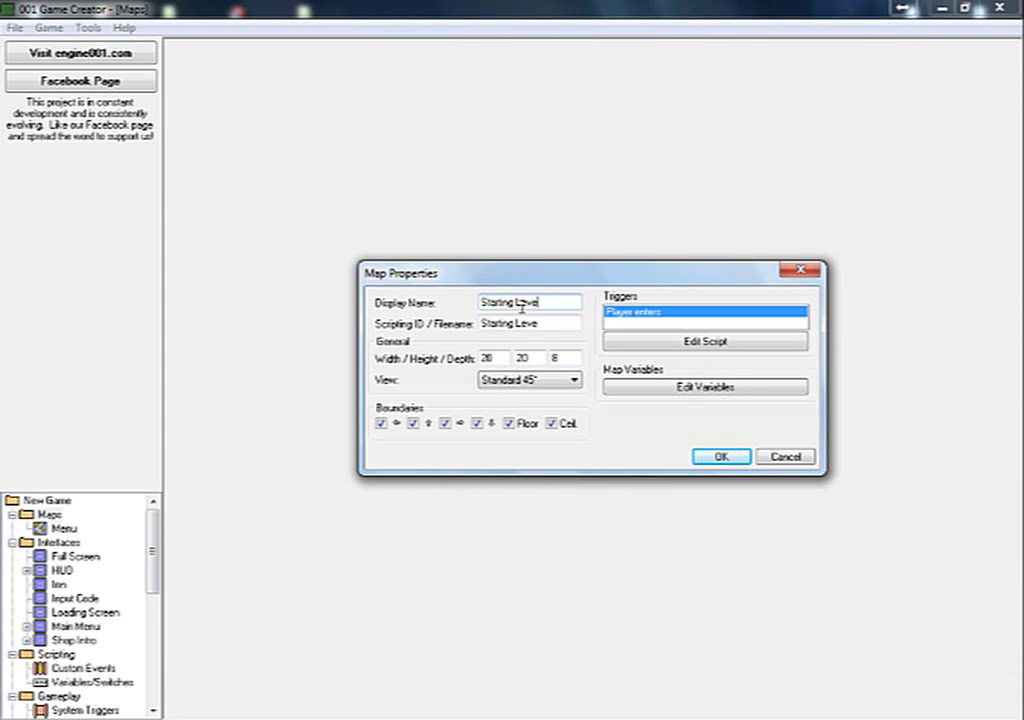
key(Return)
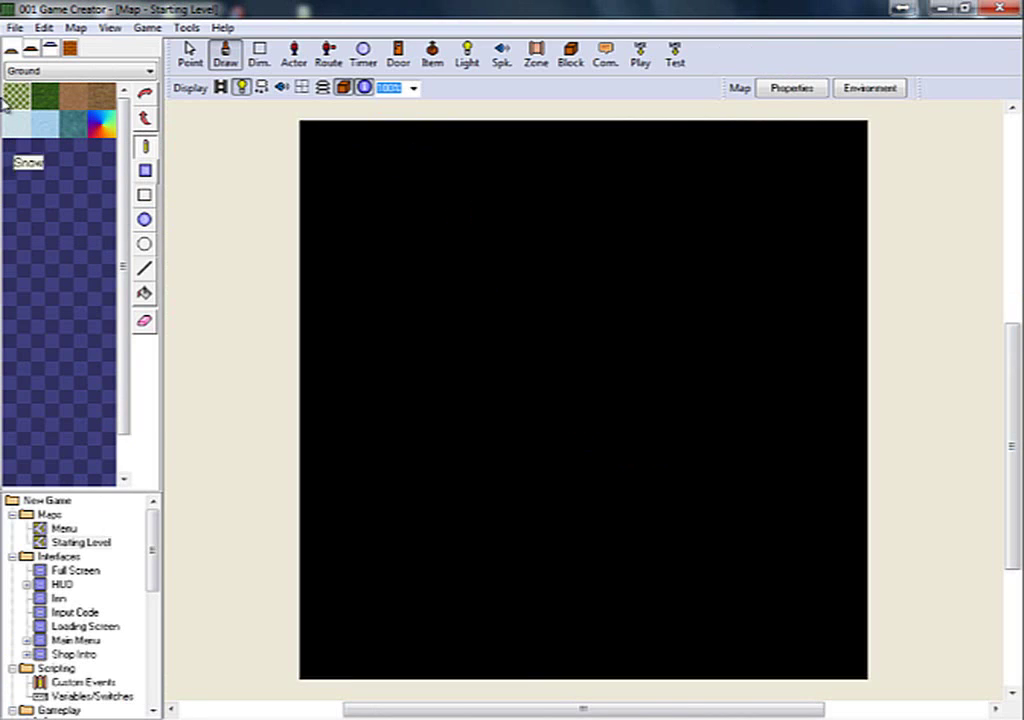
- Show the Tiled Floor tiles for drawing on the Starting Level map, and open the Tile-Sets resources
click(26, 71)
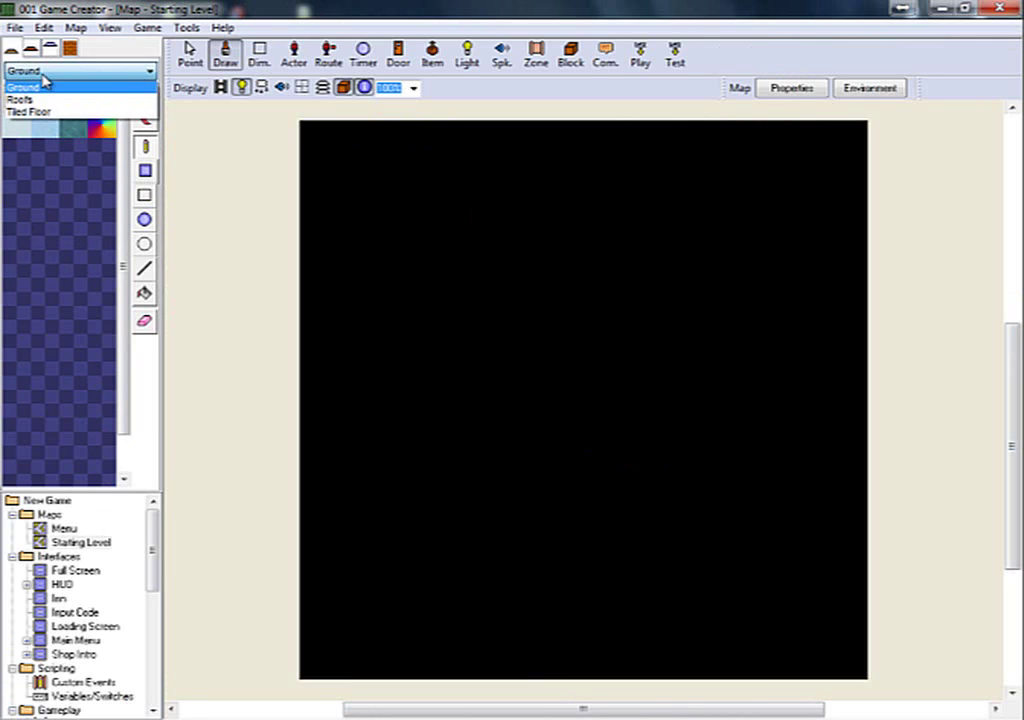
click(32, 112)
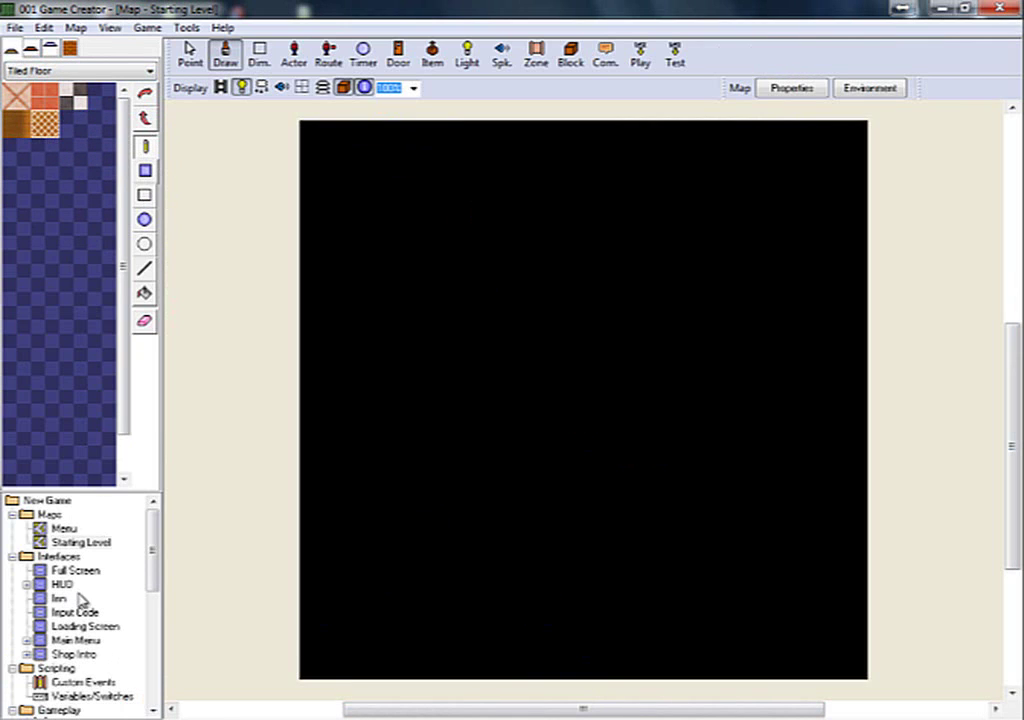
drag(155, 583, 155, 708)
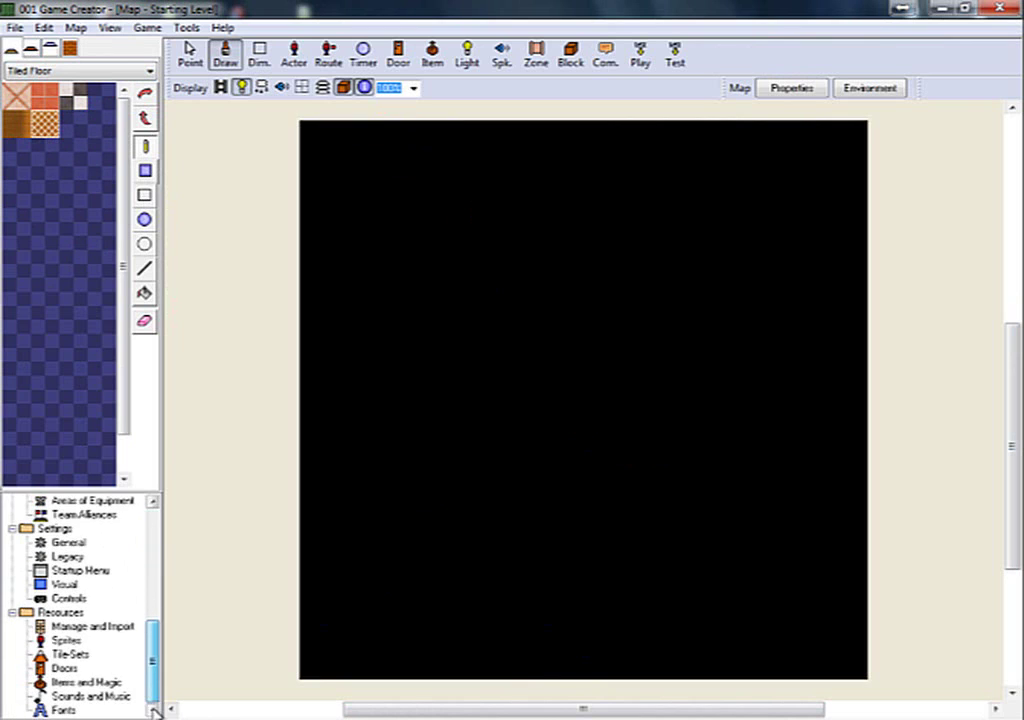
double_click(70, 654)
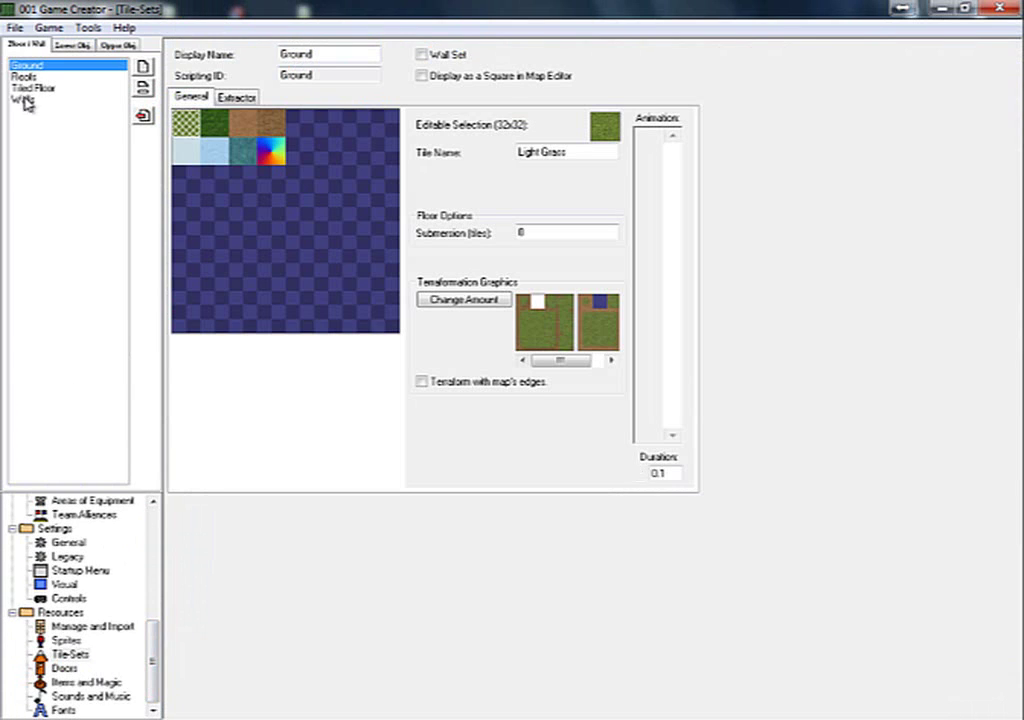
- Start a new tile in the next empty slot of the Tiled Floor set and name it Dark Floor Boards
click(23, 99)
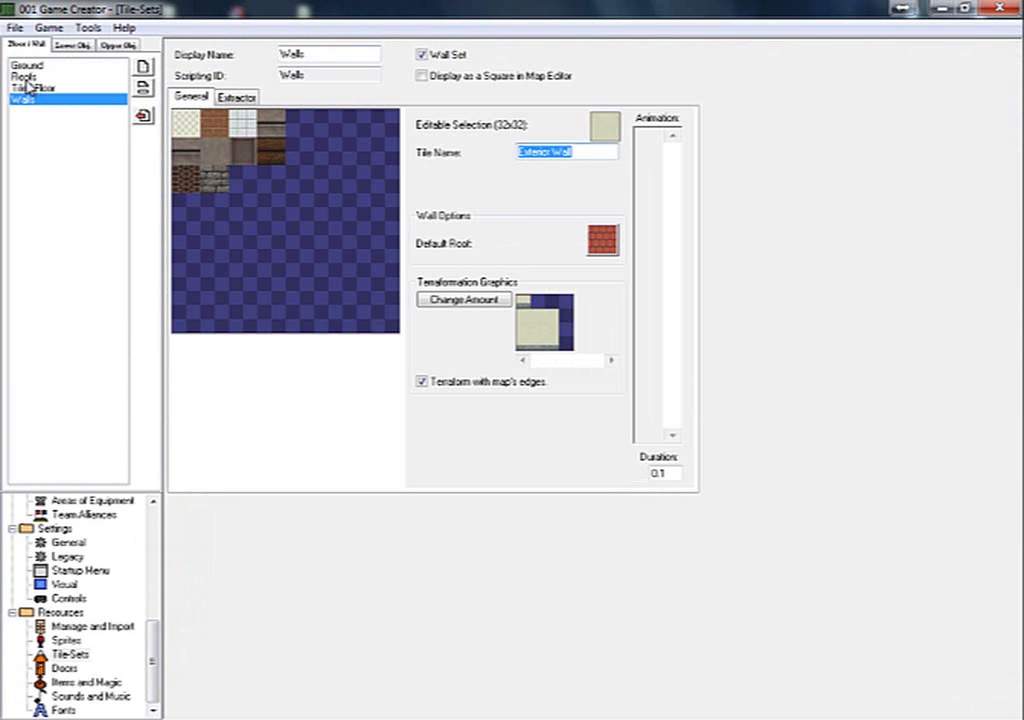
click(36, 87)
click(236, 156)
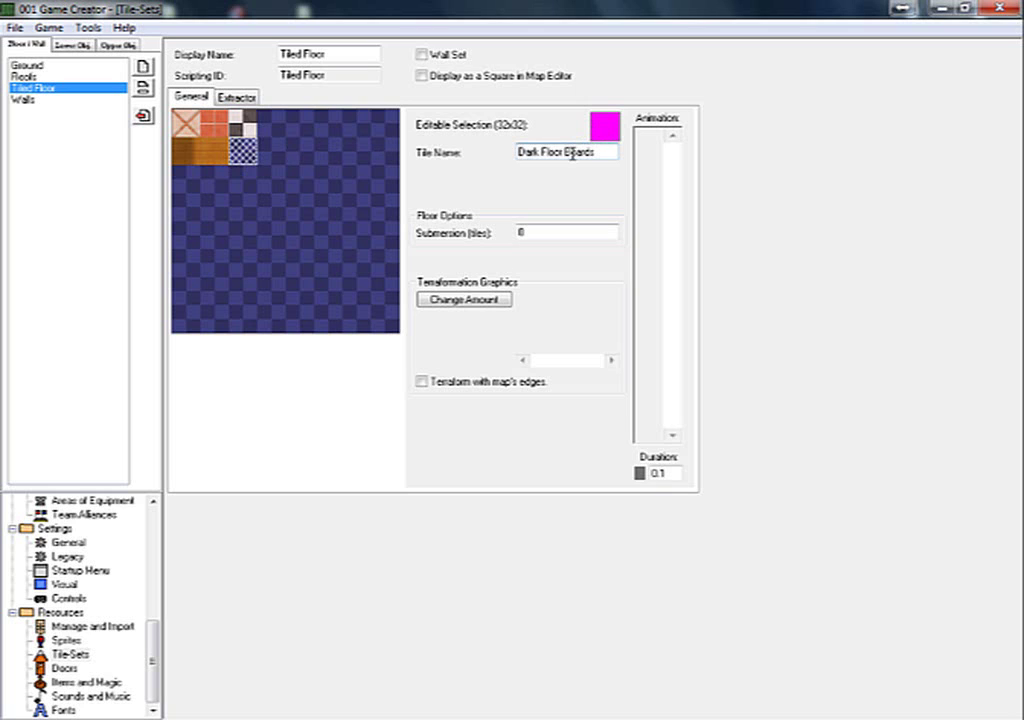
- Open the blank Dark Floor Boards tile image for editing in Paint.NET
right_click(606, 126)
click(625, 160)
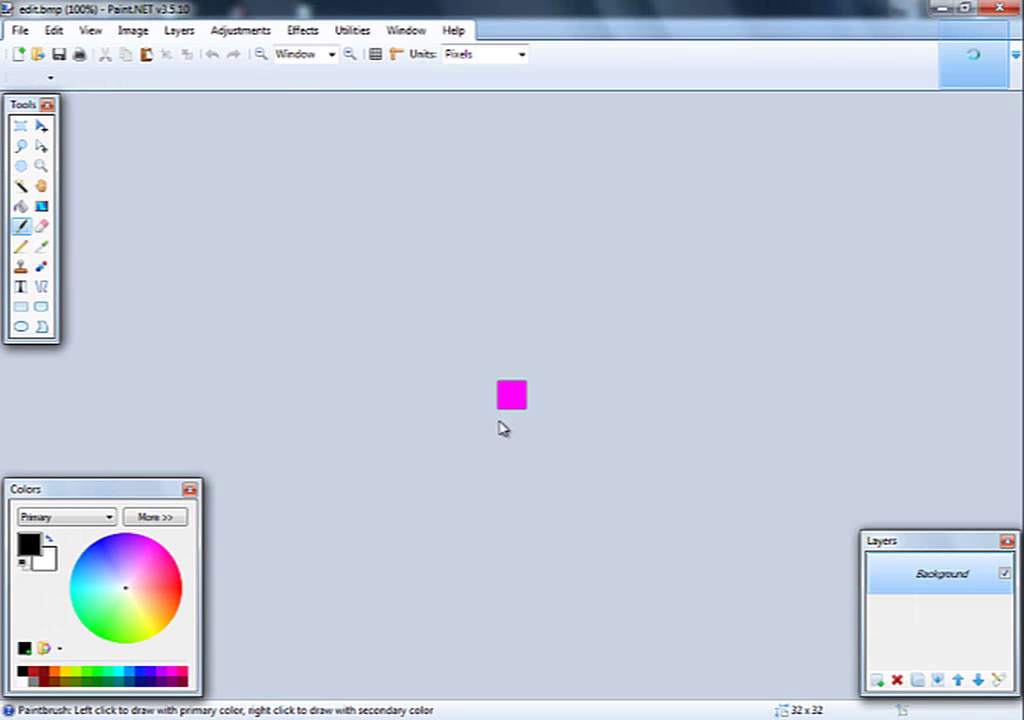
ctrl+scroll(500, 437, up, 10)
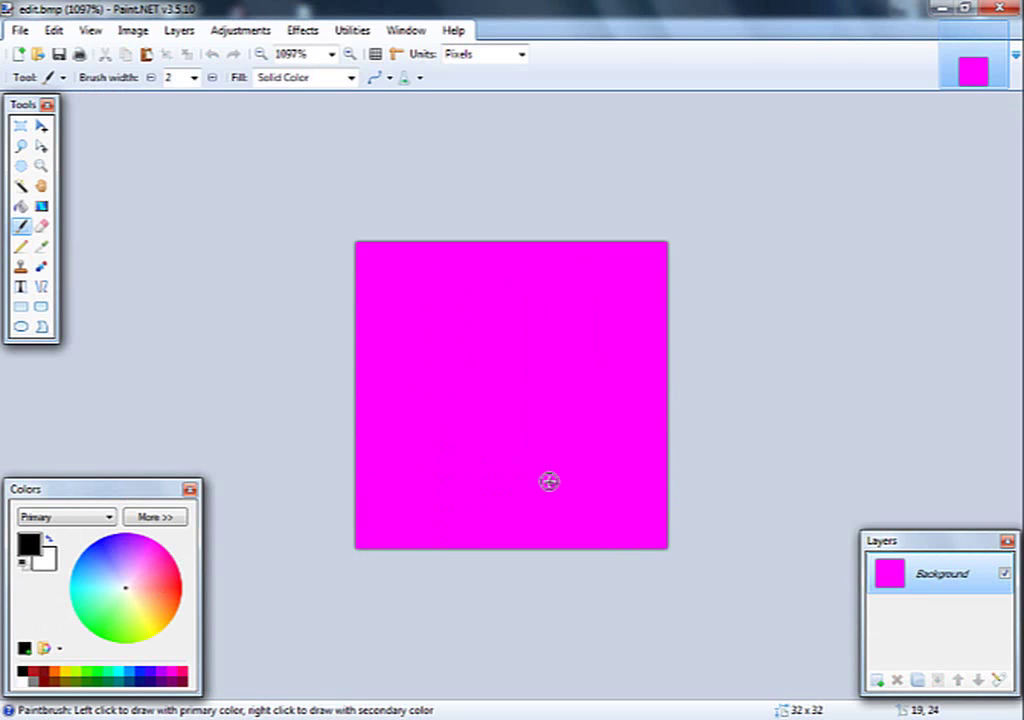
ctrl+scroll(547, 477, down, 1)
ctrl+scroll(547, 477, up, 2)
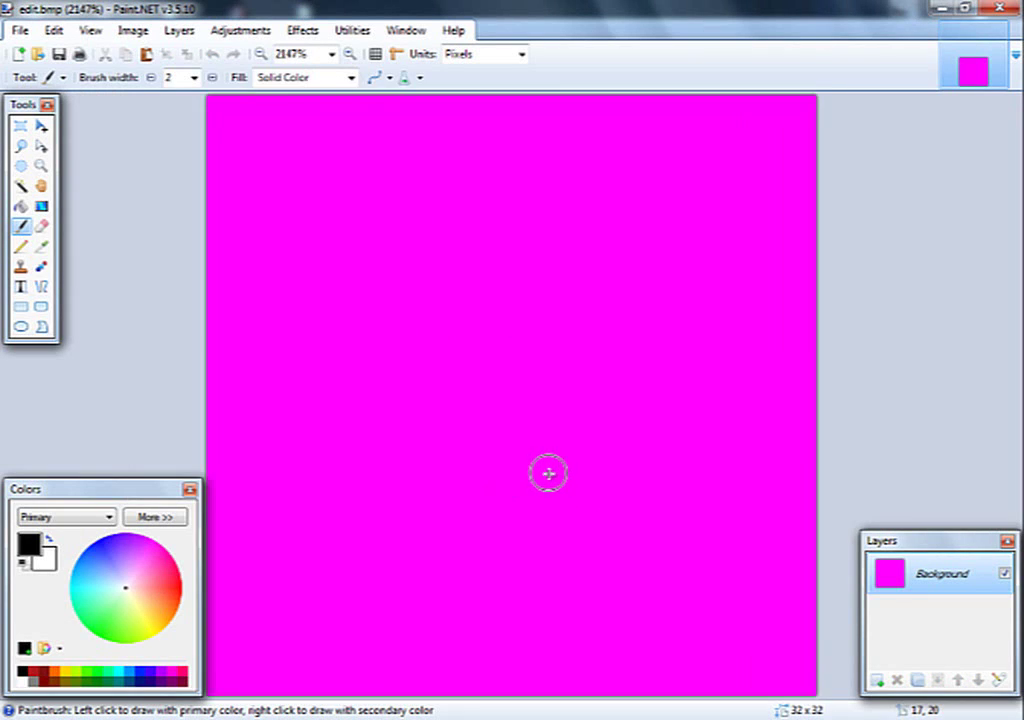
ctrl+scroll(547, 477, down, 1)
ctrl+scroll(548, 477, down, 1)
ctrl+scroll(548, 477, up, 2)
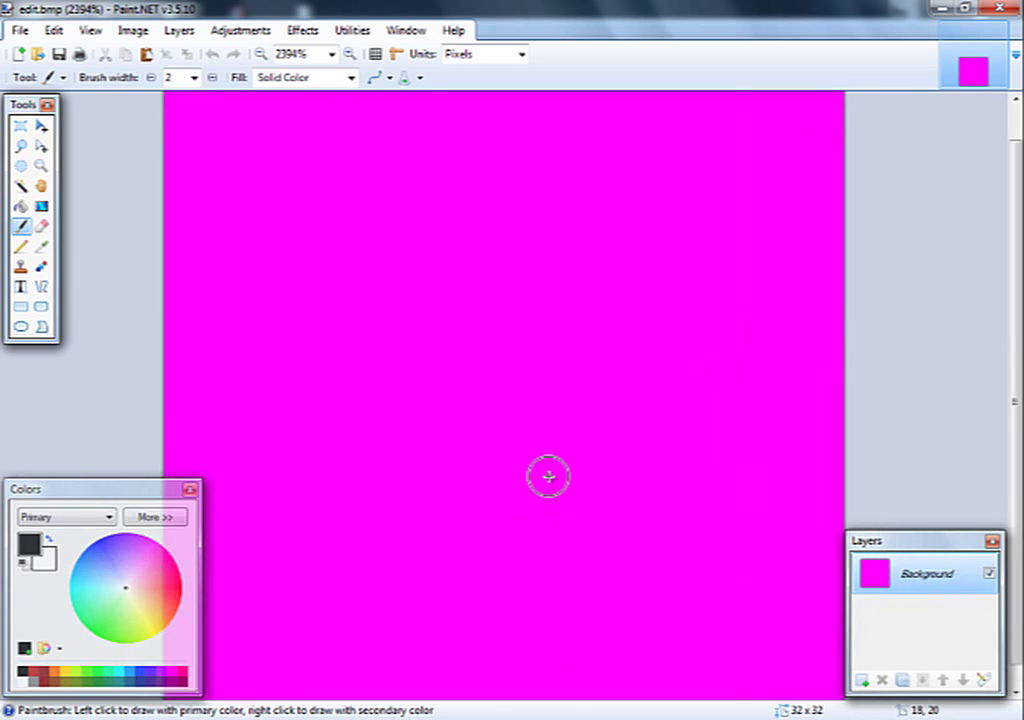
- Fill the entire 32 x 32 tile image with brown using the Paint Bucket
ctrl+scroll(548, 477, down, 2)
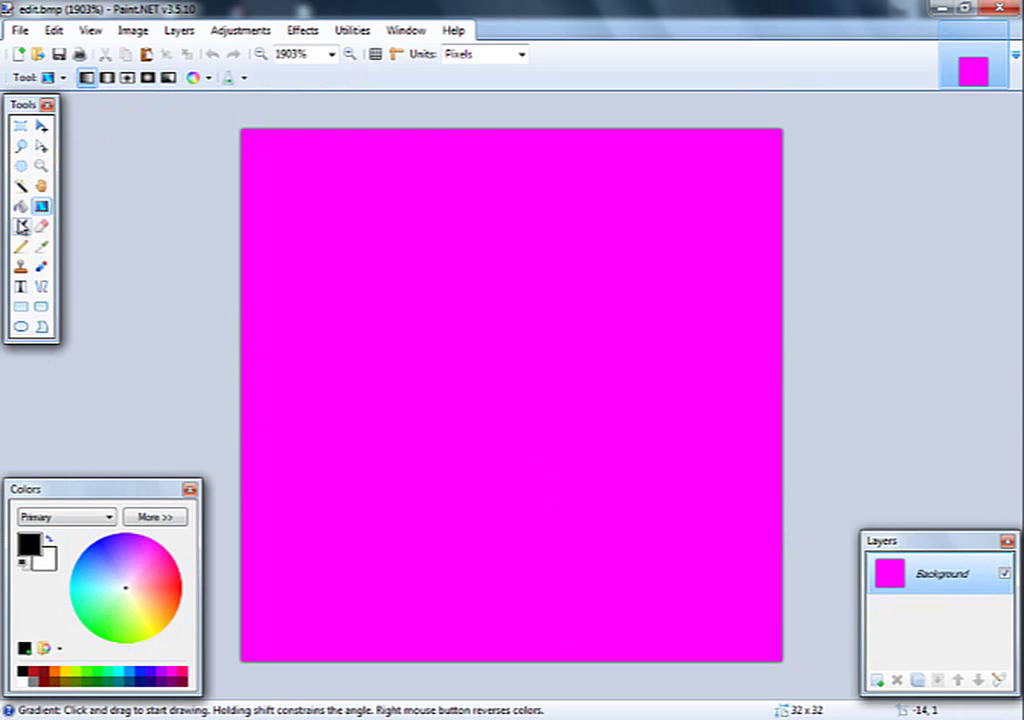
click(20, 206)
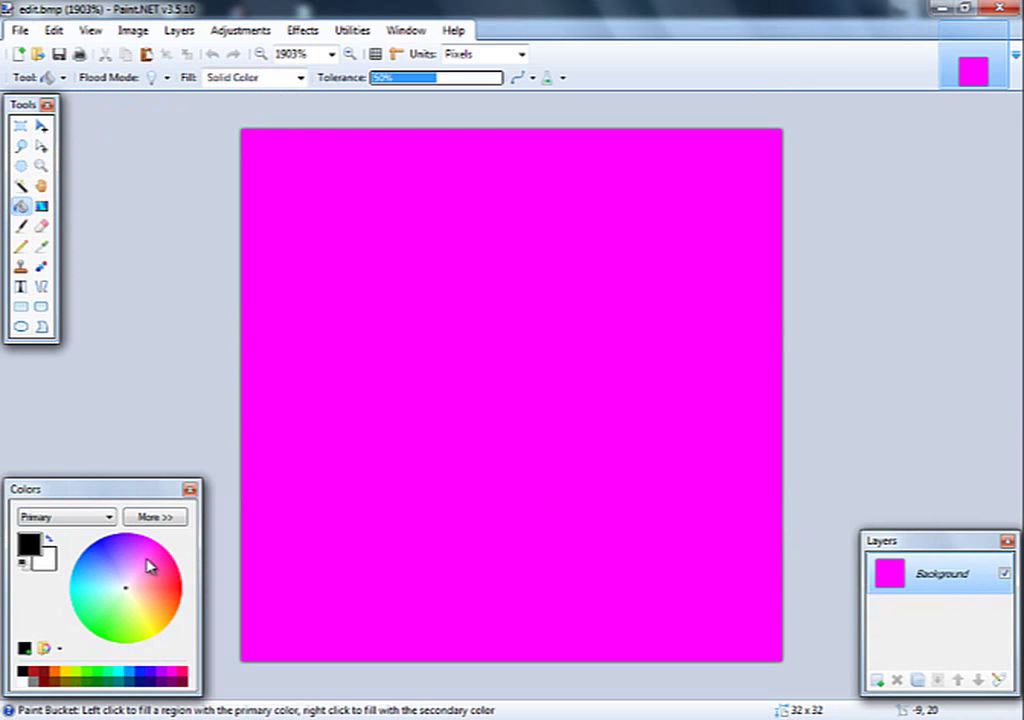
click(44, 675)
click(397, 412)
- Darken the brown primary color to hex 441B00 and refill the entire tile image with it
click(157, 545)
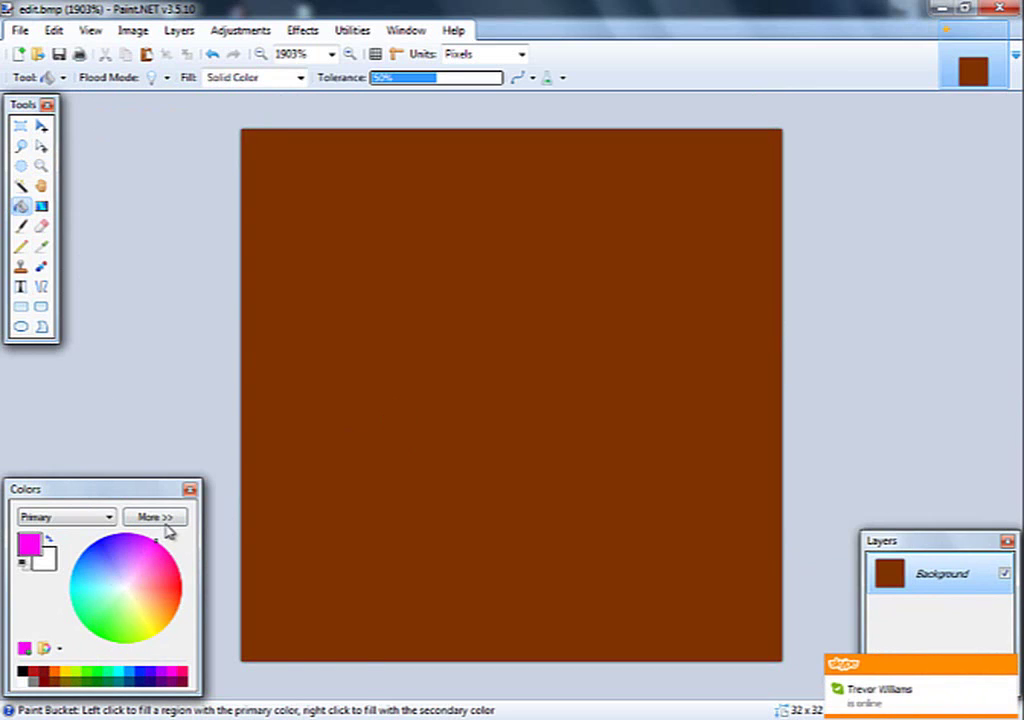
click(155, 517)
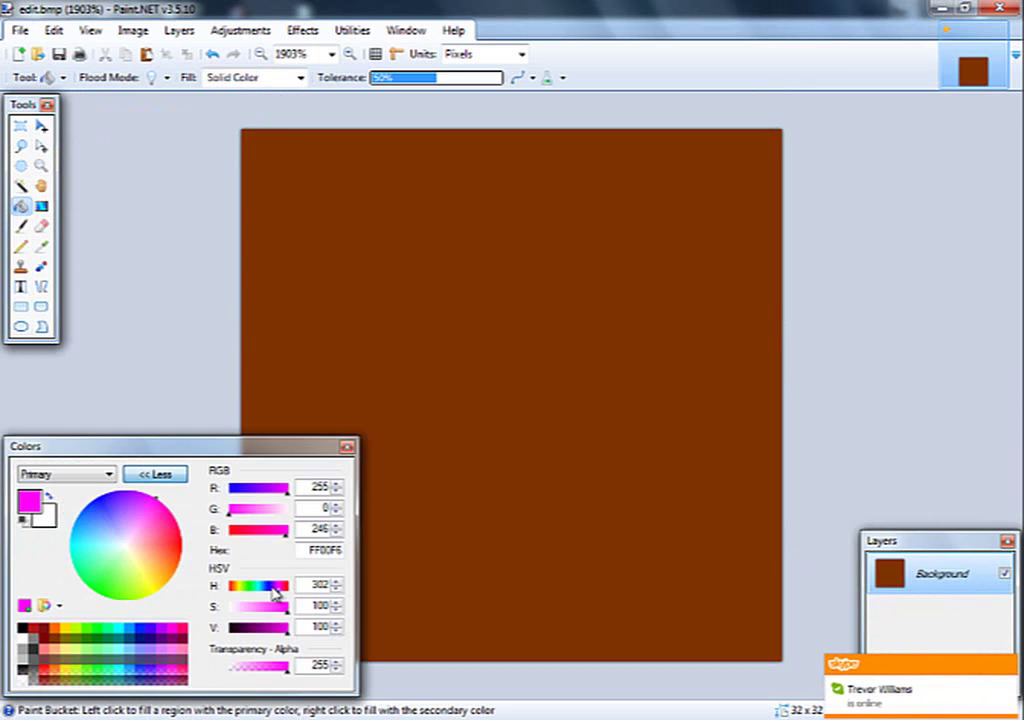
click(45, 637)
drag(268, 627, 245, 627)
click(390, 424)
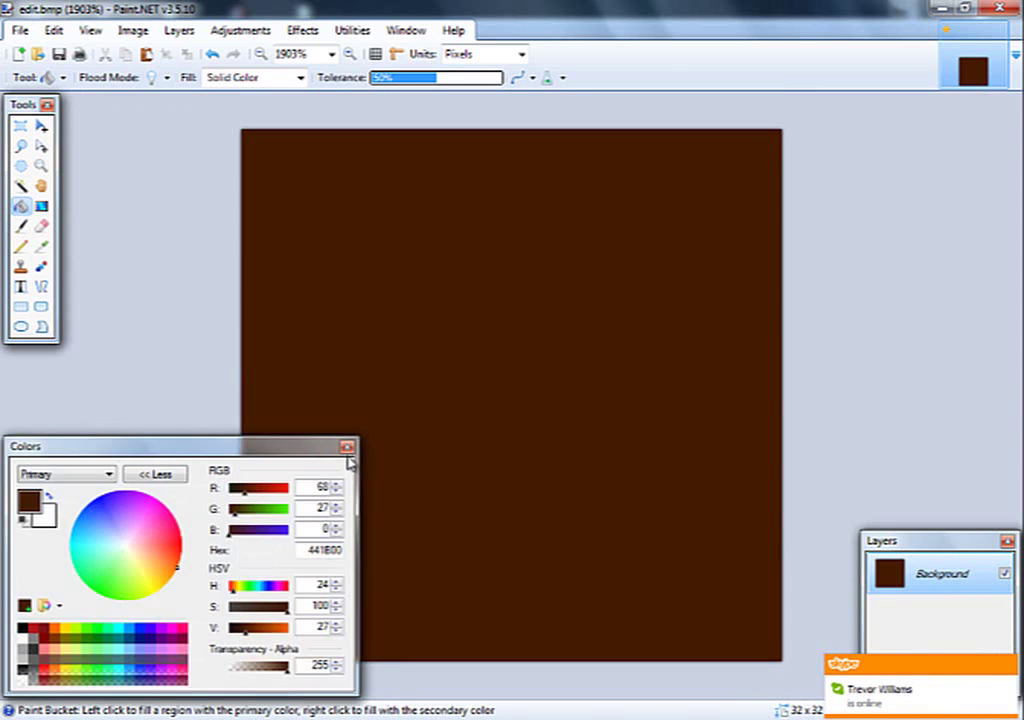
- Close the Colors window, restore it, and collapse it to its compact form
click(346, 446)
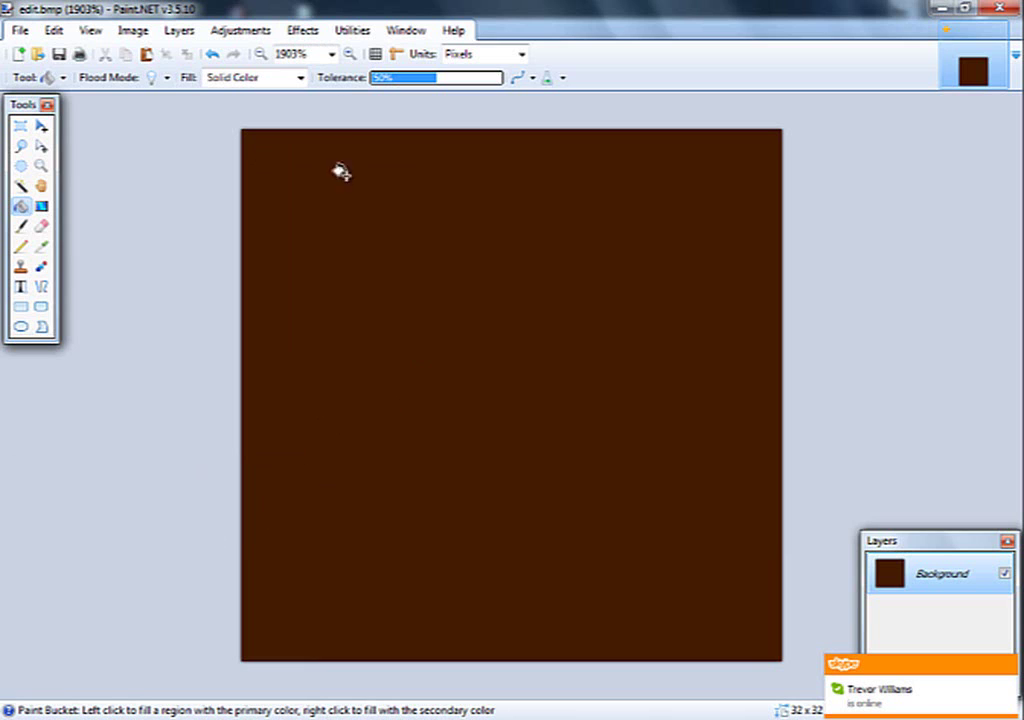
click(407, 30)
click(439, 108)
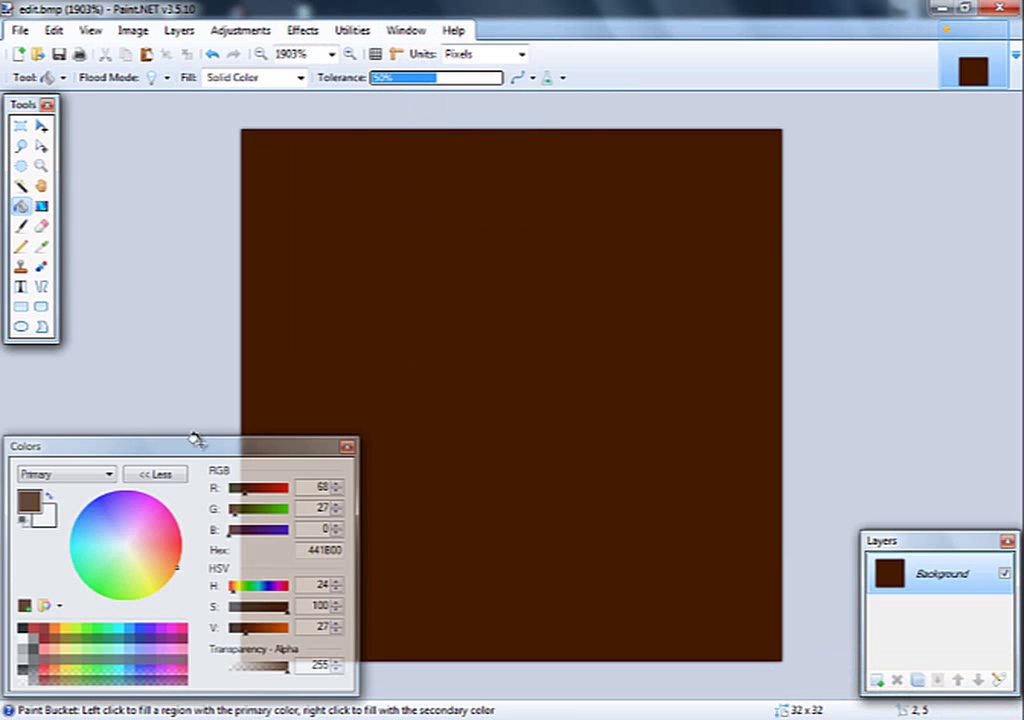
click(160, 474)
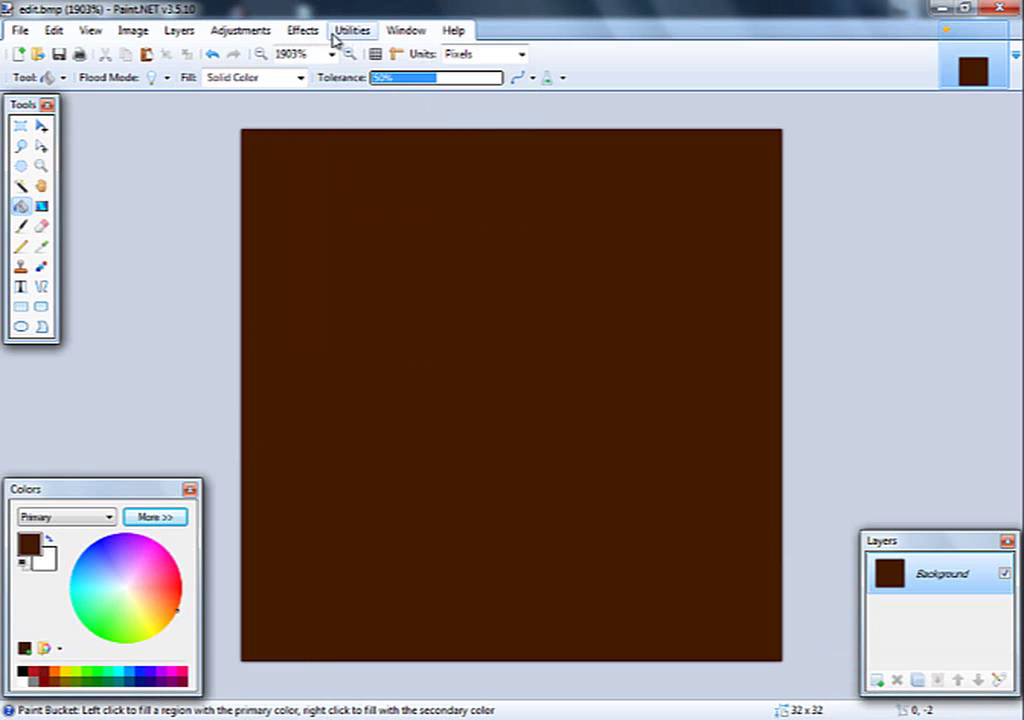
- Try the Bricks render effect with brick width 24.32, brick height 3.94 and mortar width 0.30, and undo it
click(303, 30)
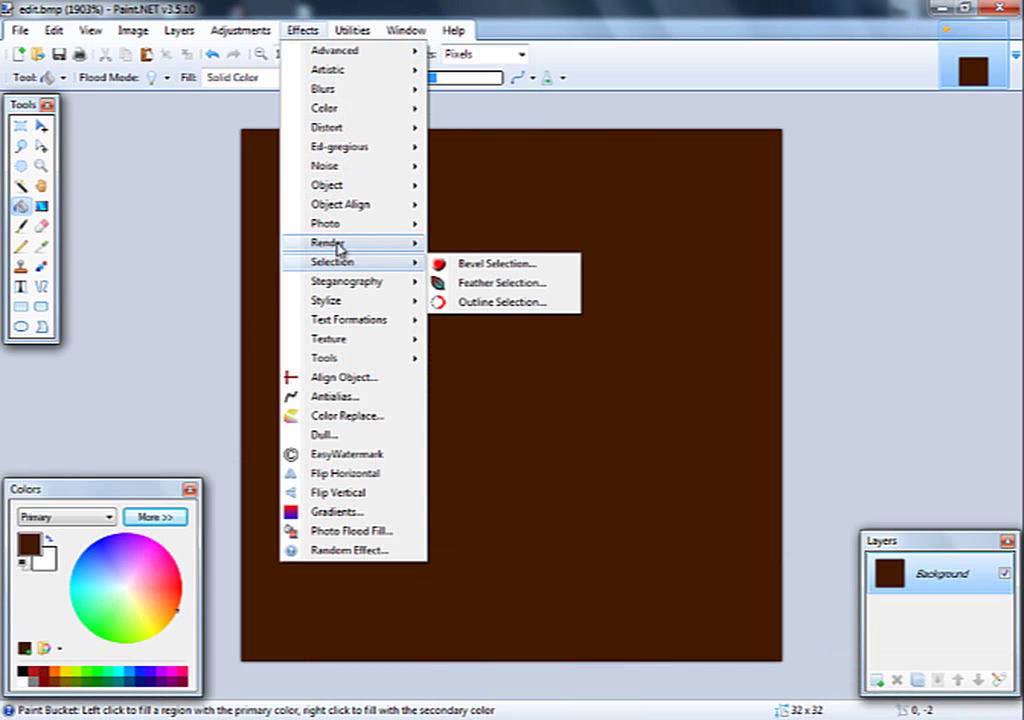
mouse_move(338, 246)
click(458, 240)
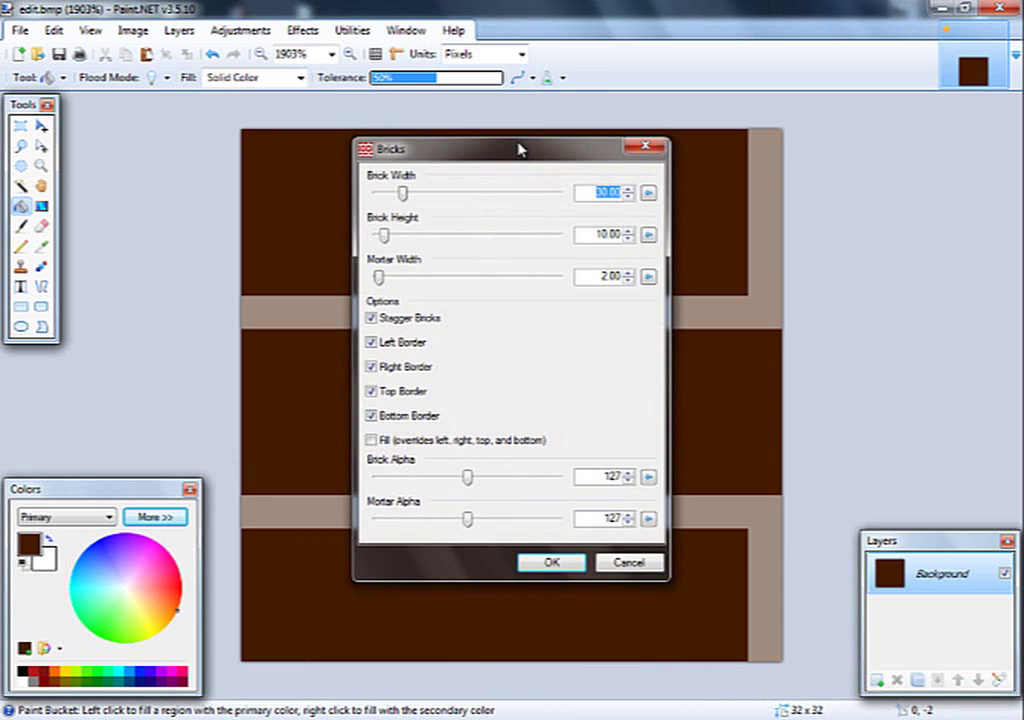
drag(519, 149, 786, 209)
drag(670, 253, 646, 338)
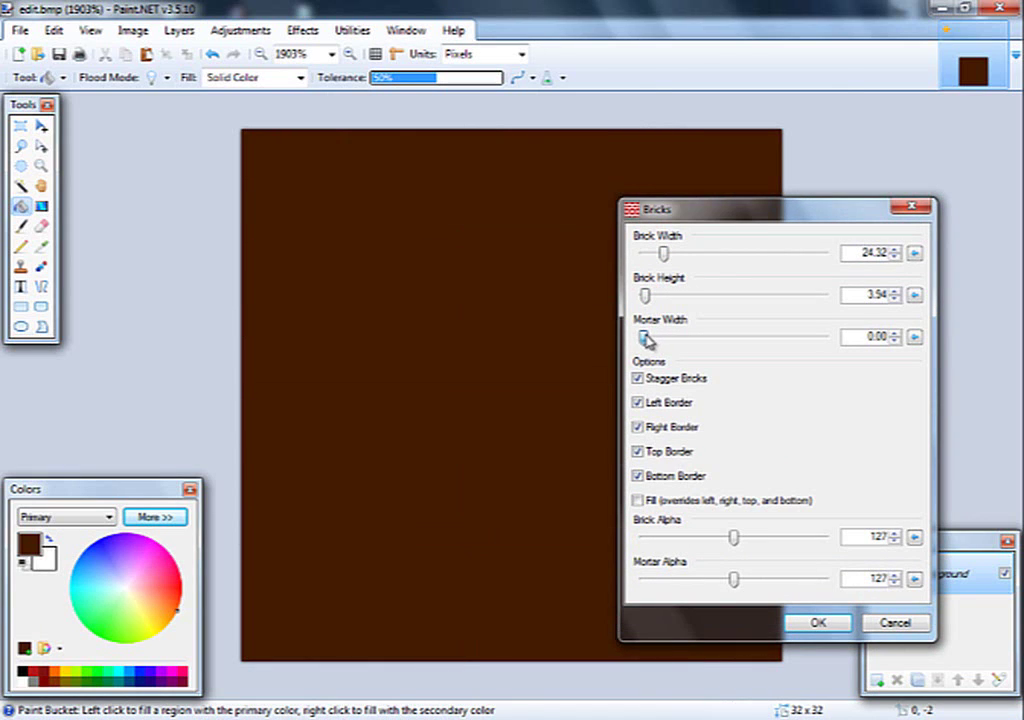
click(894, 333)
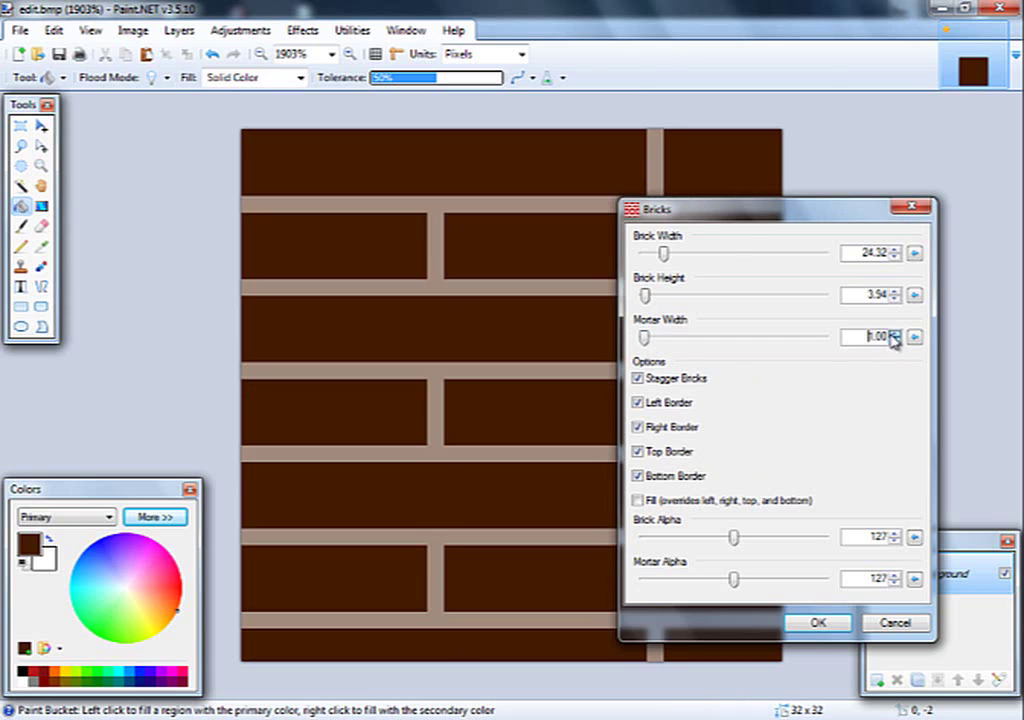
click(894, 341)
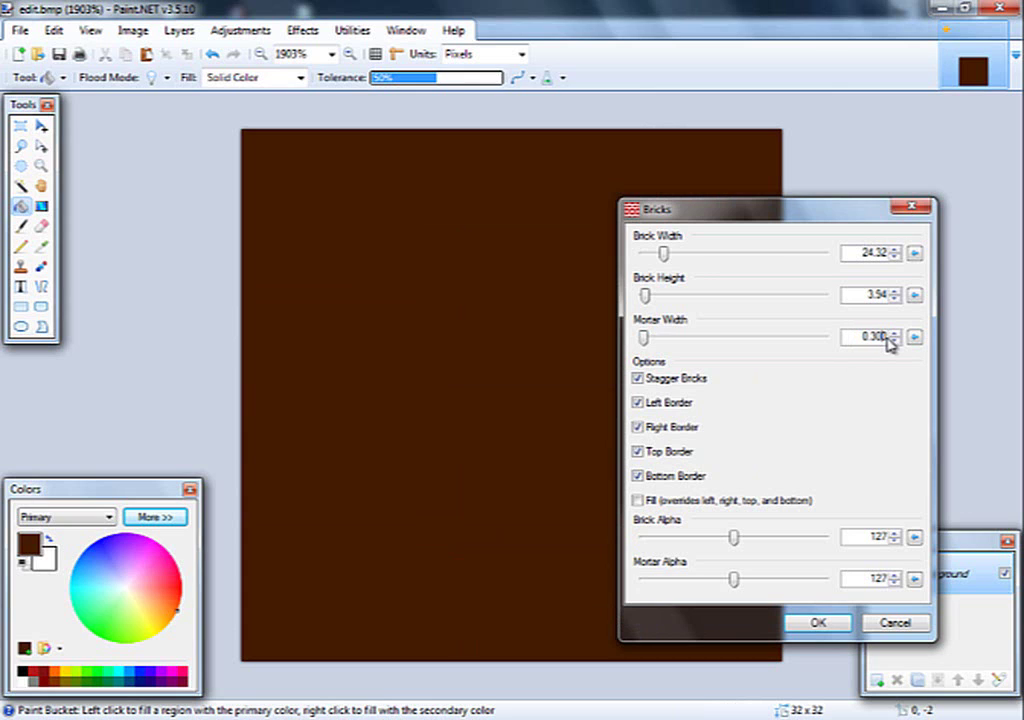
key(Return)
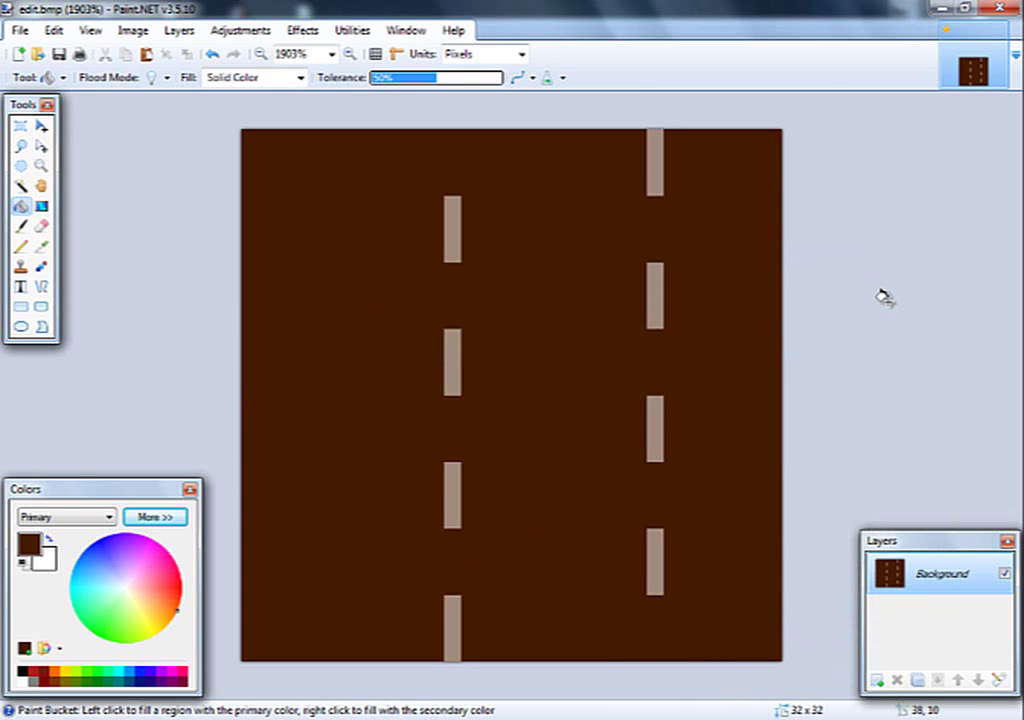
click(745, 260)
- Look through the available effects for the dark brown tile
click(352, 30)
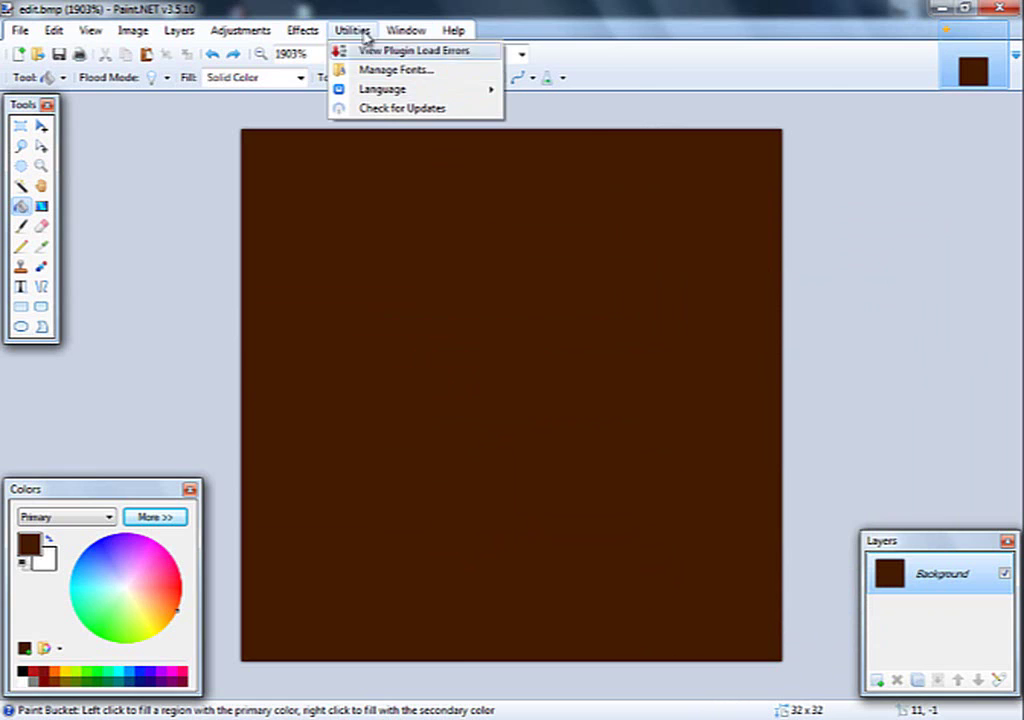
click(358, 31)
click(322, 33)
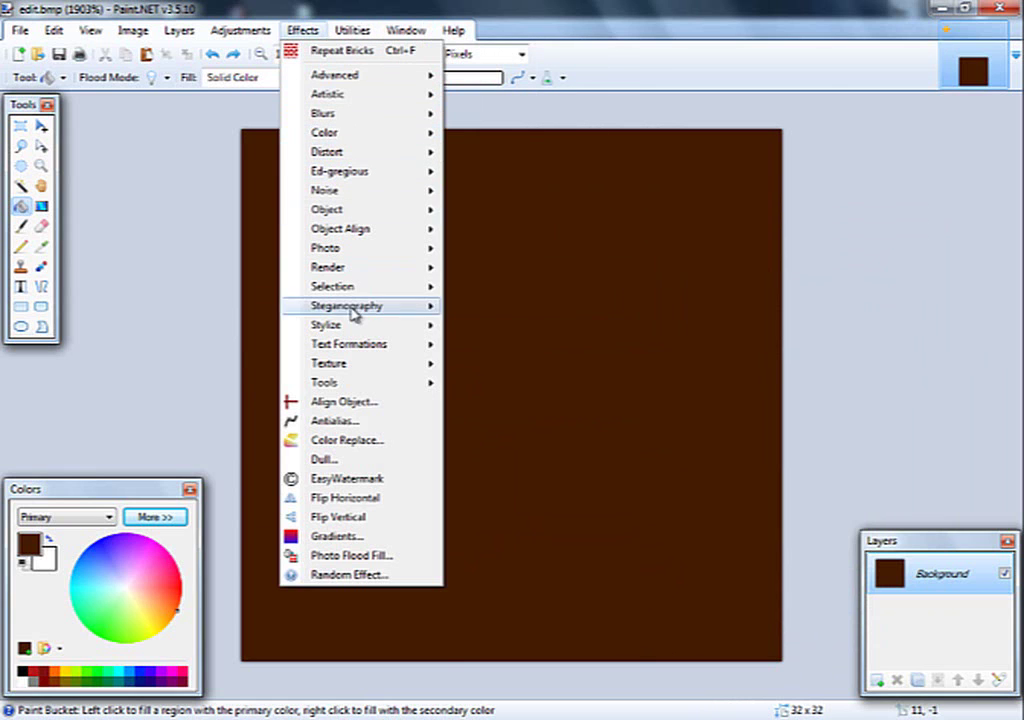